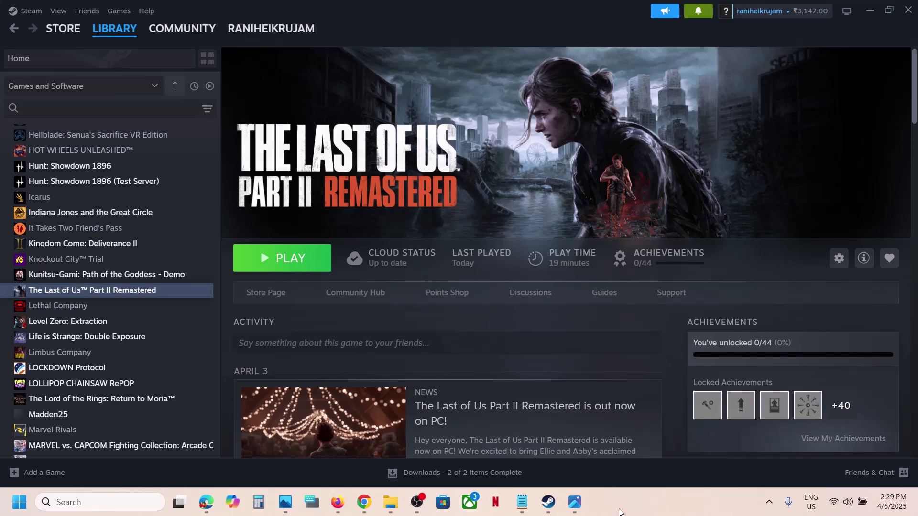
Launch The Last of Us Part II Remastered from the Steam library to open its launcher
left_click(302, 261)
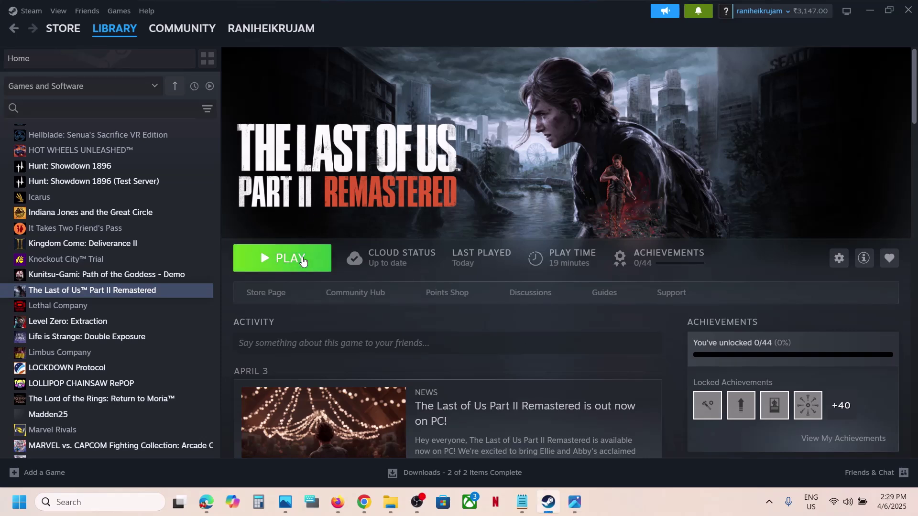
left_click(302, 260)
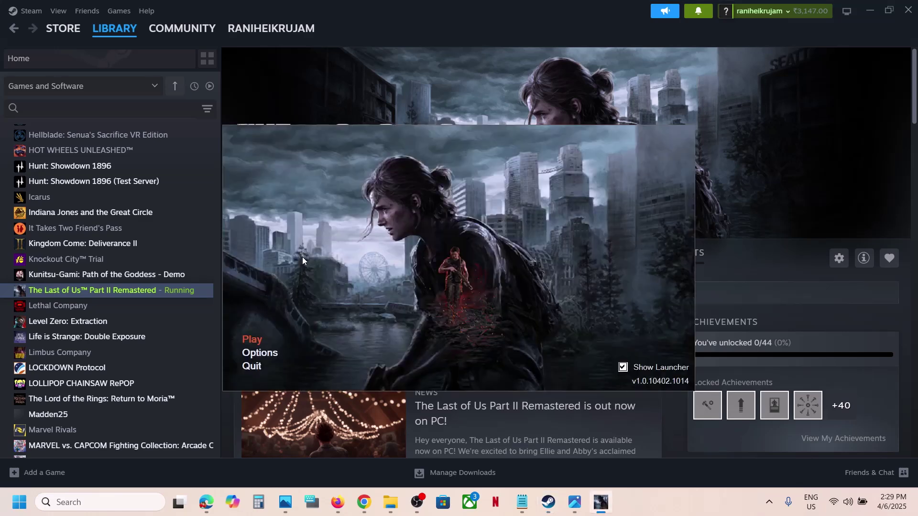
In the launcher's Options, set Window Mode to Windowed and confirm with Ok
left_click(258, 352)
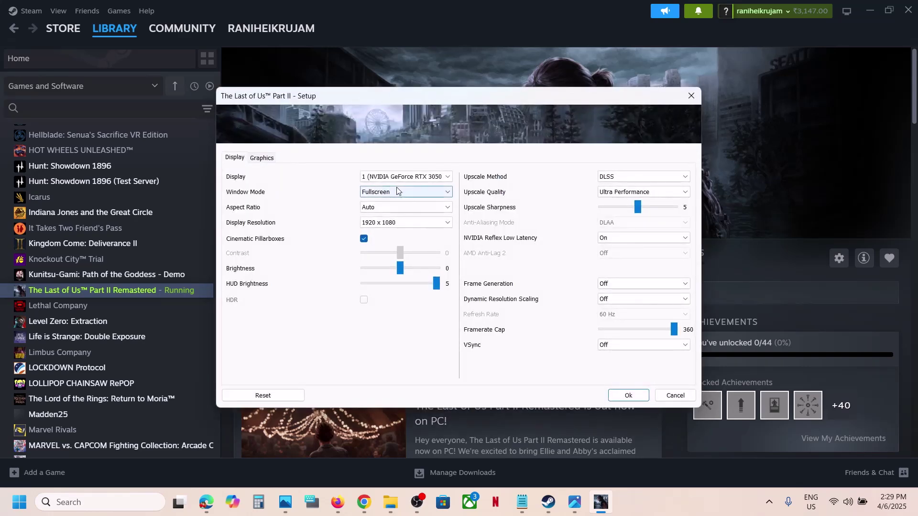
left_click(395, 192)
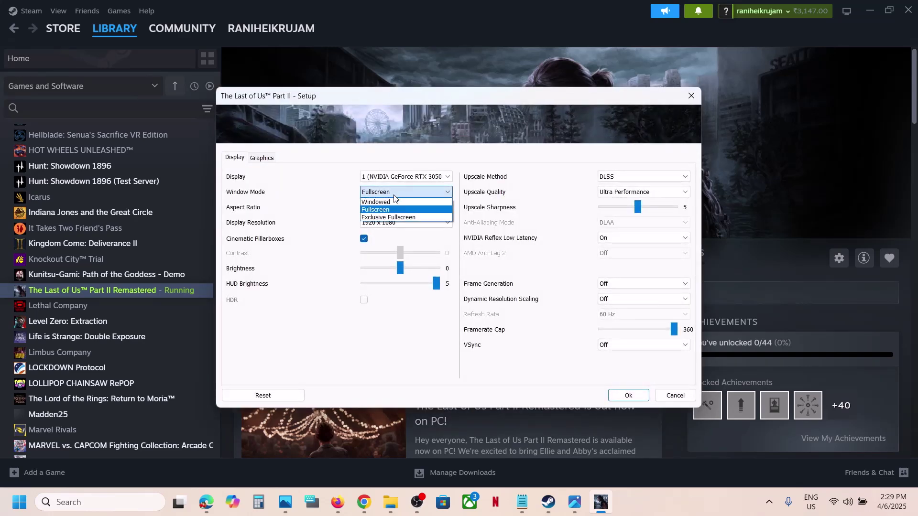
left_click(390, 202)
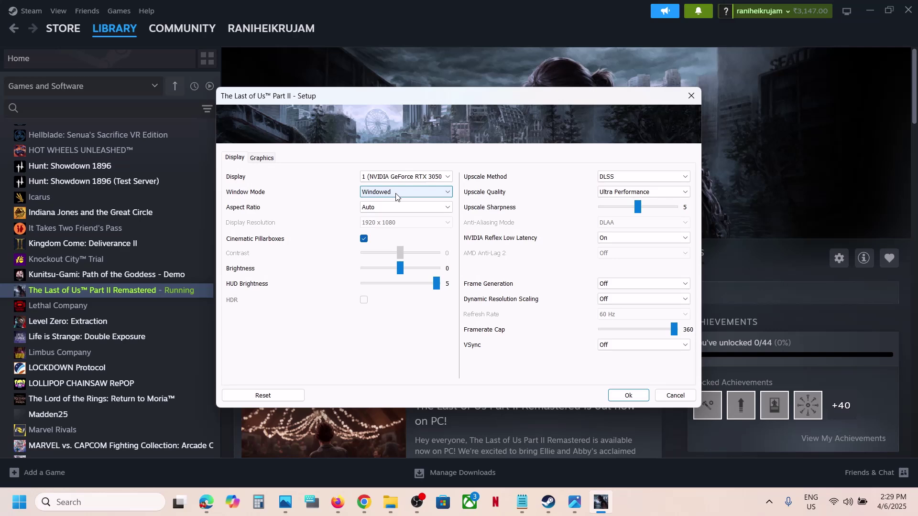
left_click(627, 398)
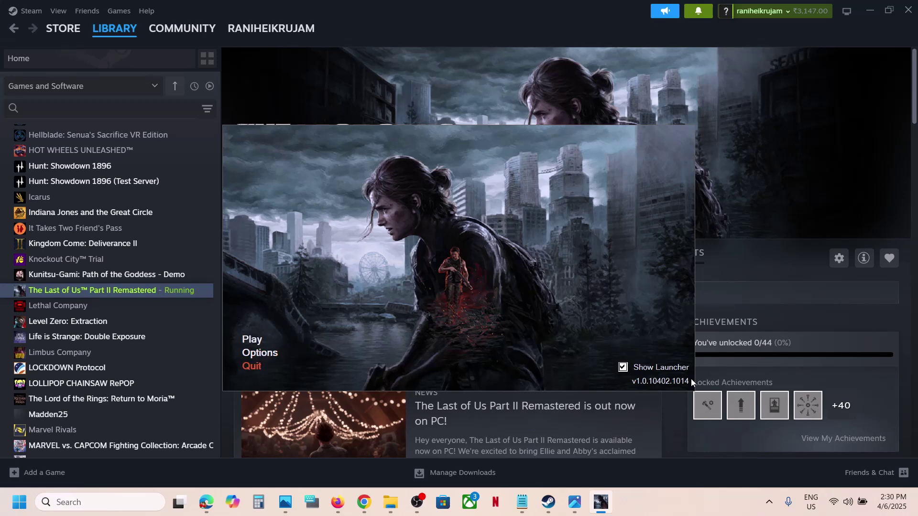
Copy the 'AMD Adrenalin Edition 25.3.2 Optional Update' driver name from the Word guide's heading
left_click(689, 501)
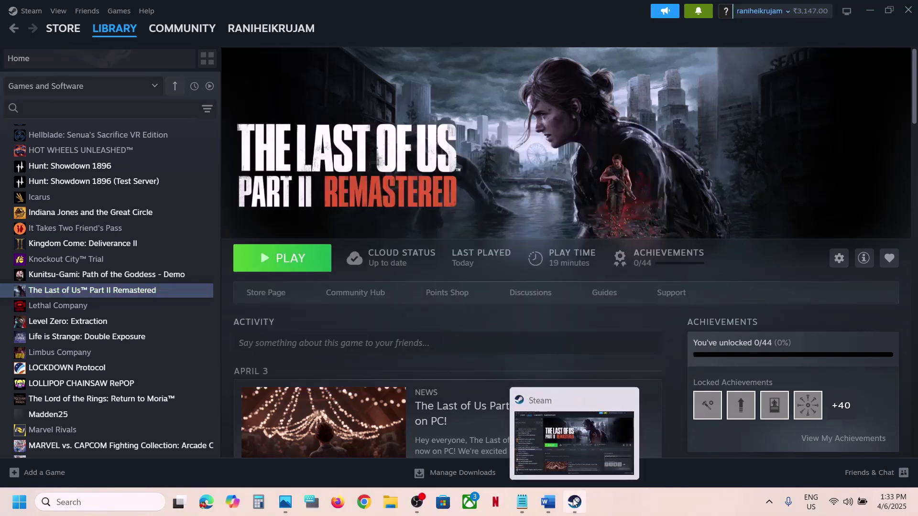
left_click(547, 502)
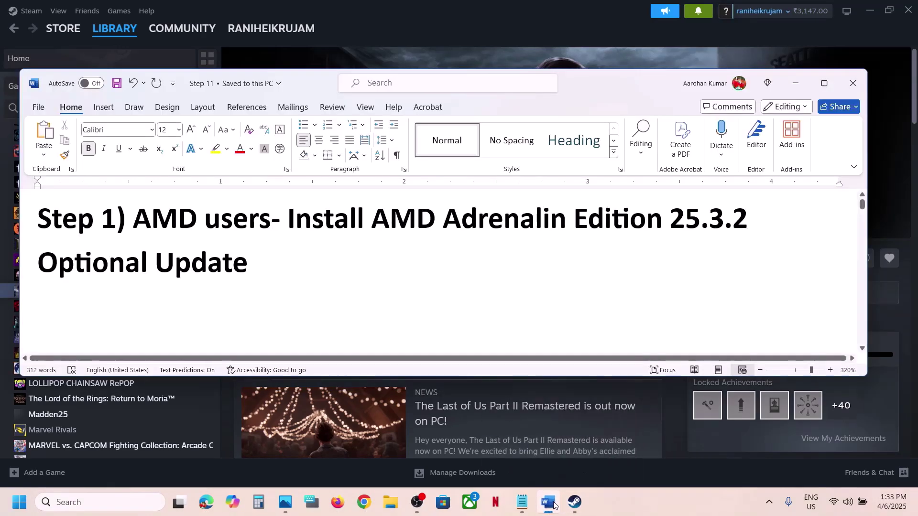
double_click(294, 229)
left_click(381, 229)
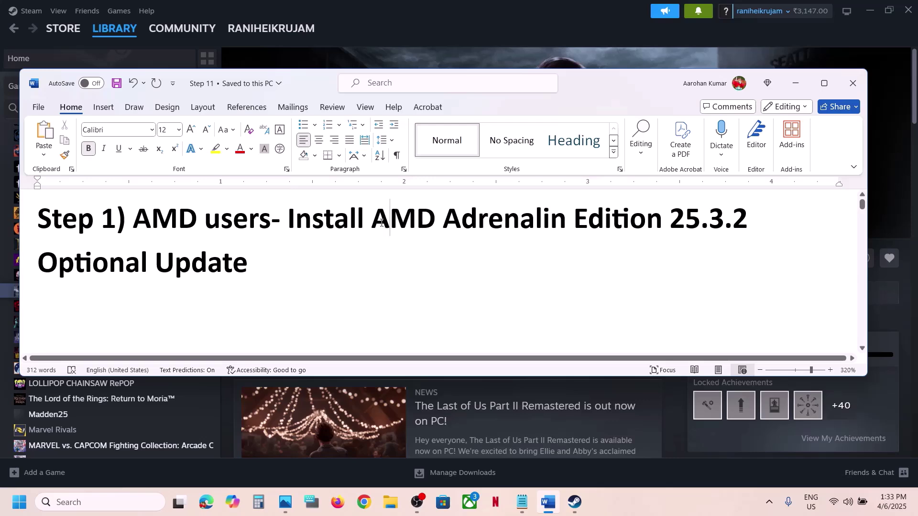
left_click_drag(381, 229, 249, 267)
key("ctrl+c")
Search Google in Chrome for the copied AMD driver name
left_click(362, 500)
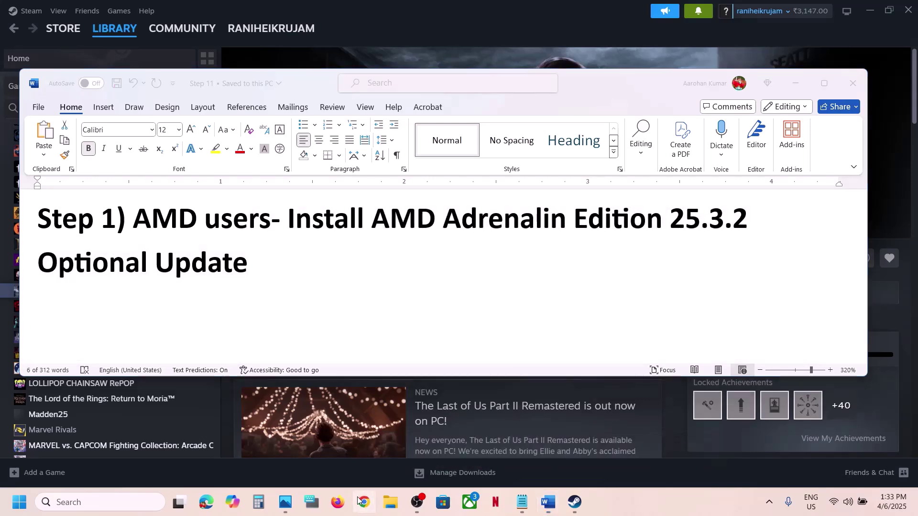
key("ctrl+v")
key("Return")
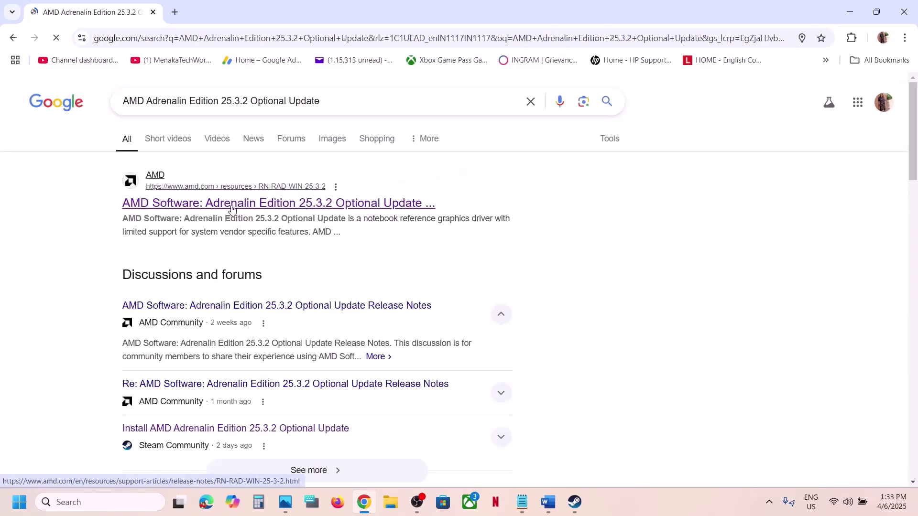
Download the Adrenalin 25.3.2 Windows 10/11 driver (870 MB) and check it in Downloads
scroll(510, 293, "down", 20)
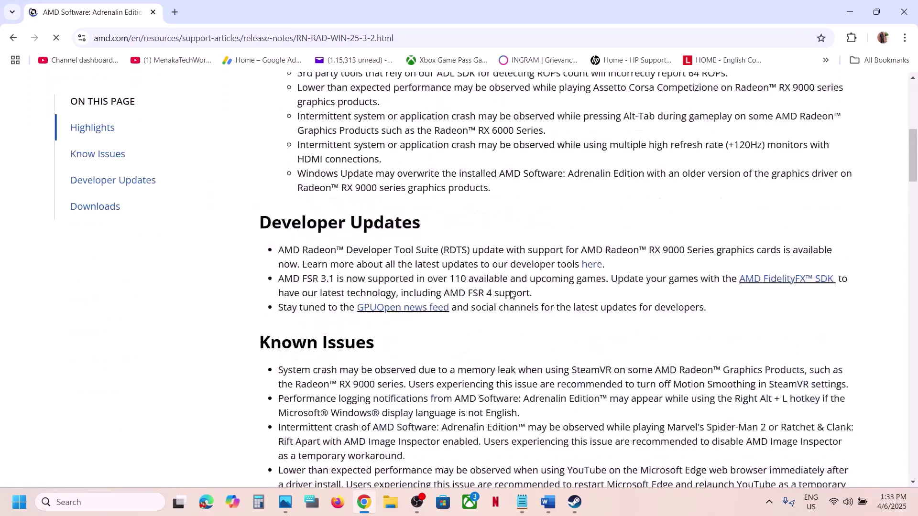
scroll(510, 293, "down", 1)
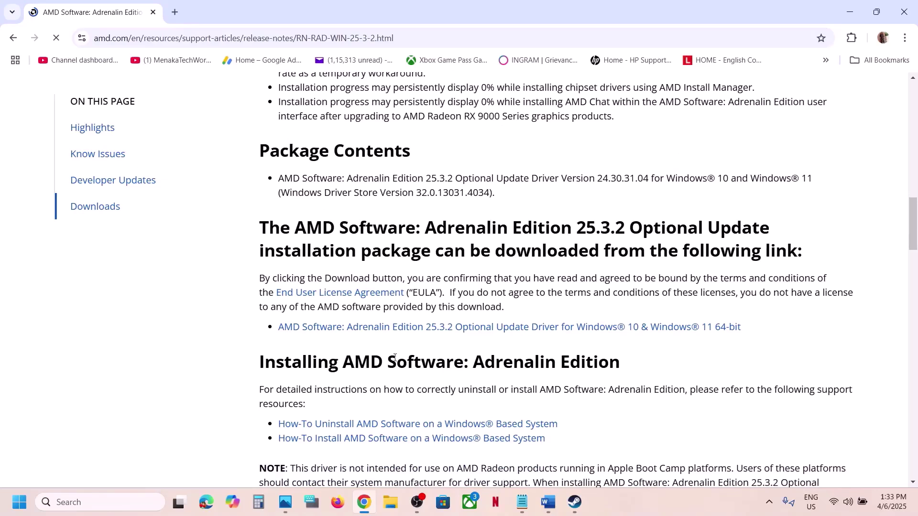
left_click(469, 330)
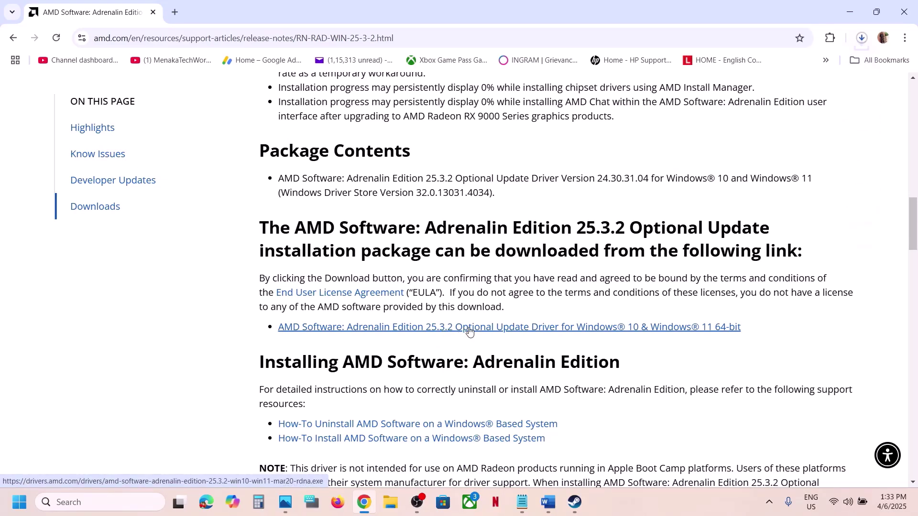
left_click(861, 38)
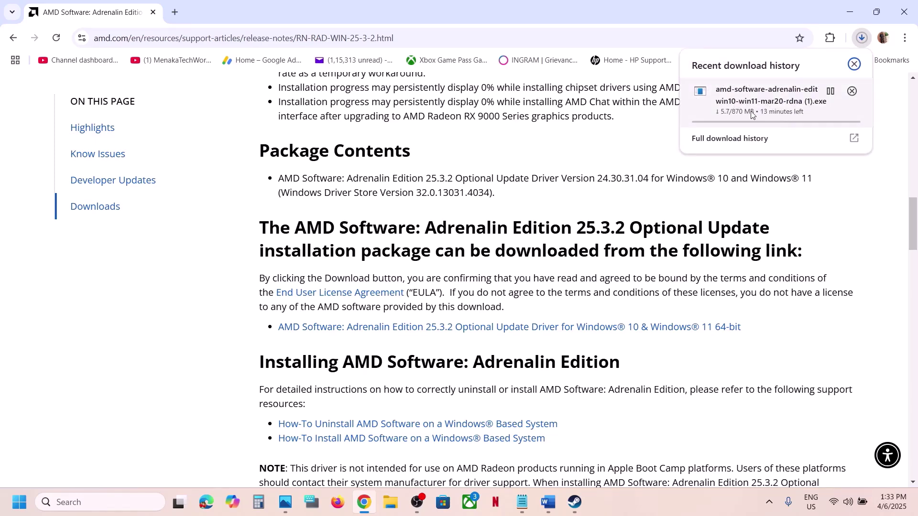
left_click(619, 147)
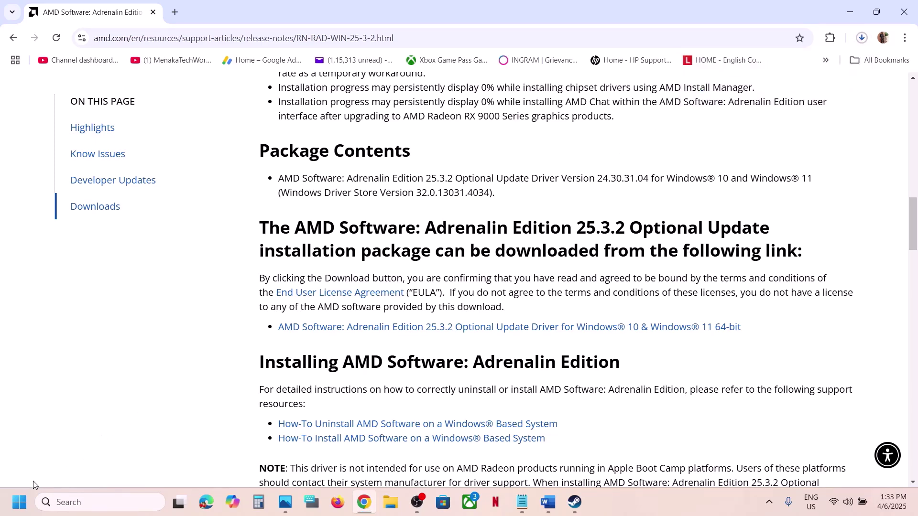
Bring up the Start menu's power options, then dismiss the menus
left_click(22, 504)
left_click(347, 462)
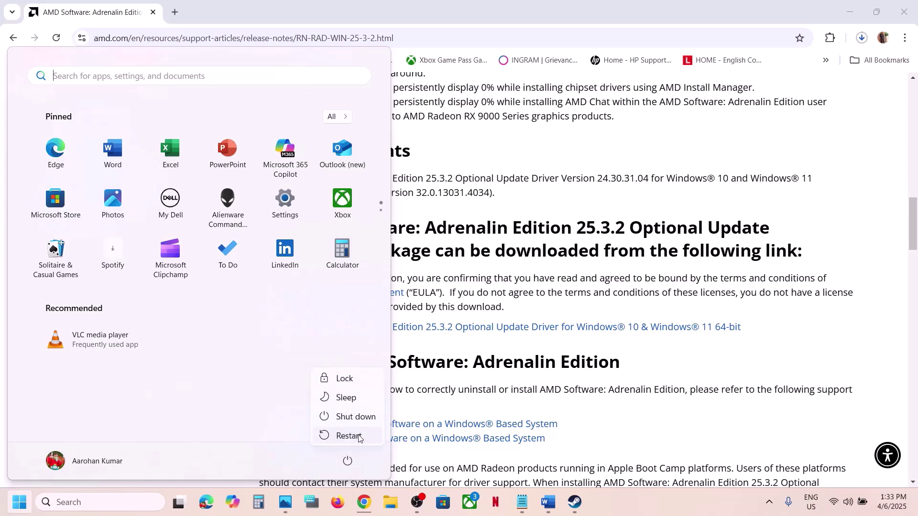
left_click(575, 502)
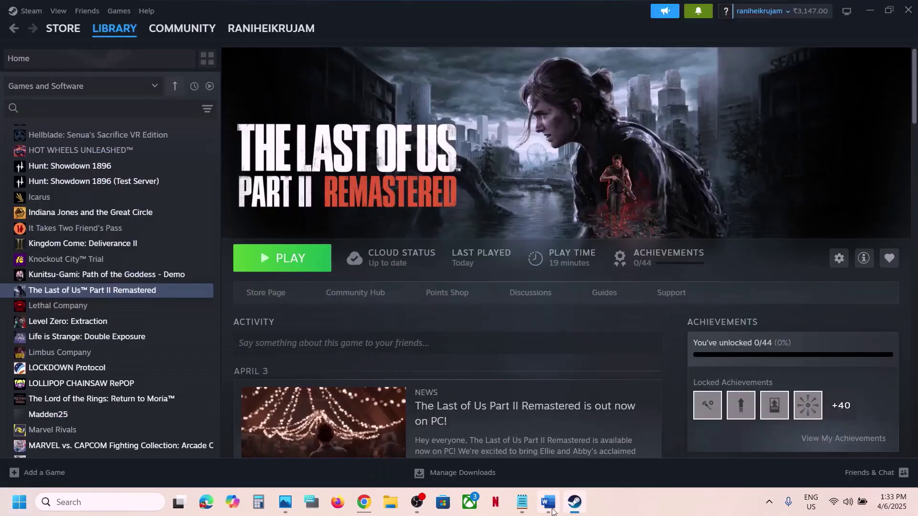
Select the Word guide's Step 2 heading on disabling integrated graphics, then return to Steam
left_click(549, 502)
scroll(344, 311, "down", 5)
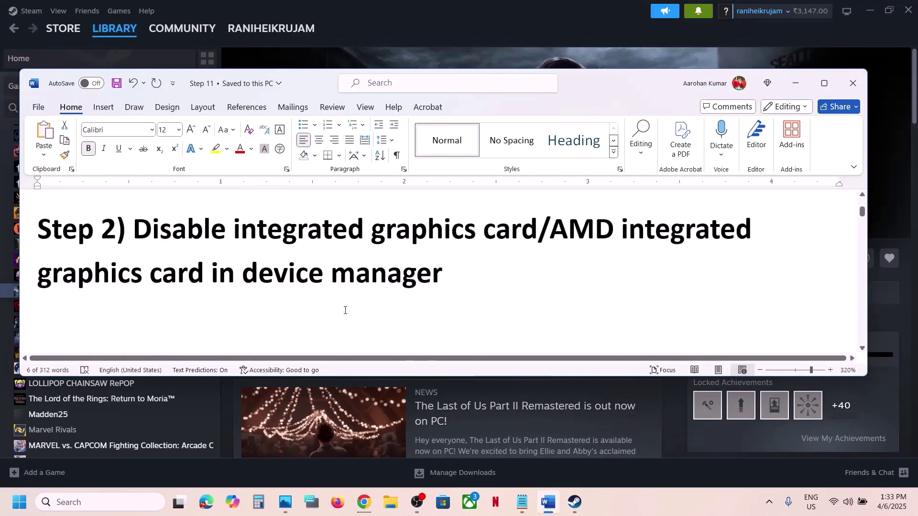
left_click_drag(138, 232, 426, 253)
left_click(440, 9)
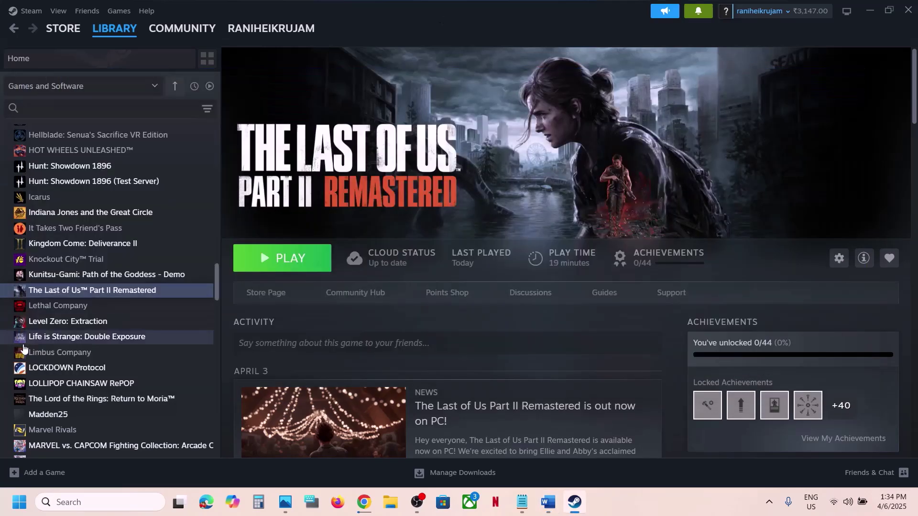
Open Device Manager, expand Display adapters and bring up actions for Intel Iris Xe Graphics
right_click(14, 513)
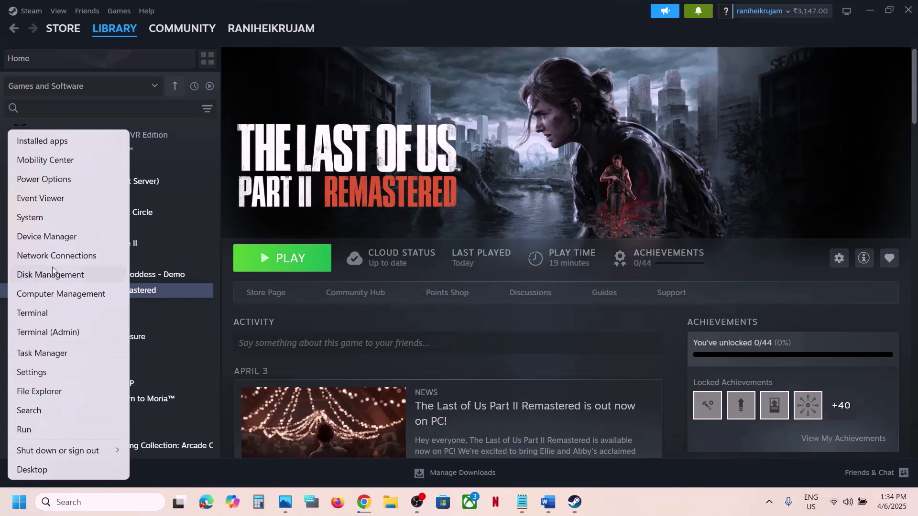
left_click(52, 237)
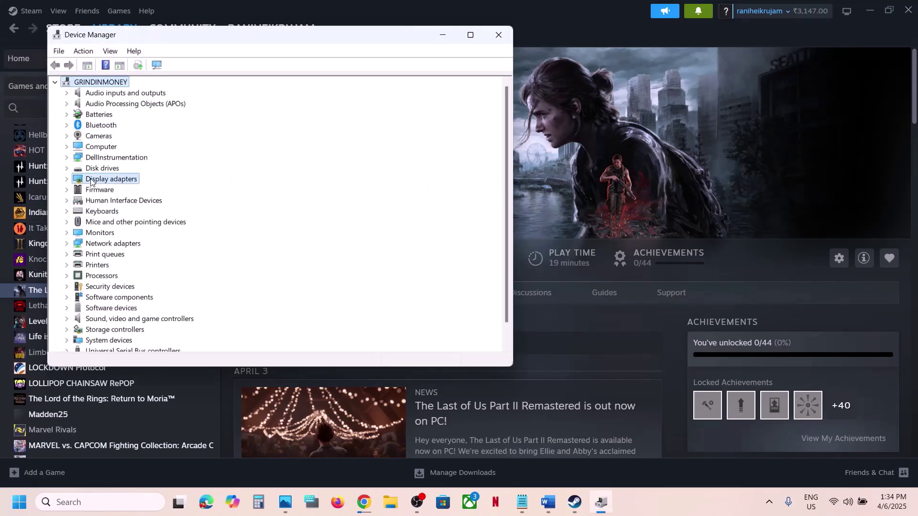
left_click(66, 179)
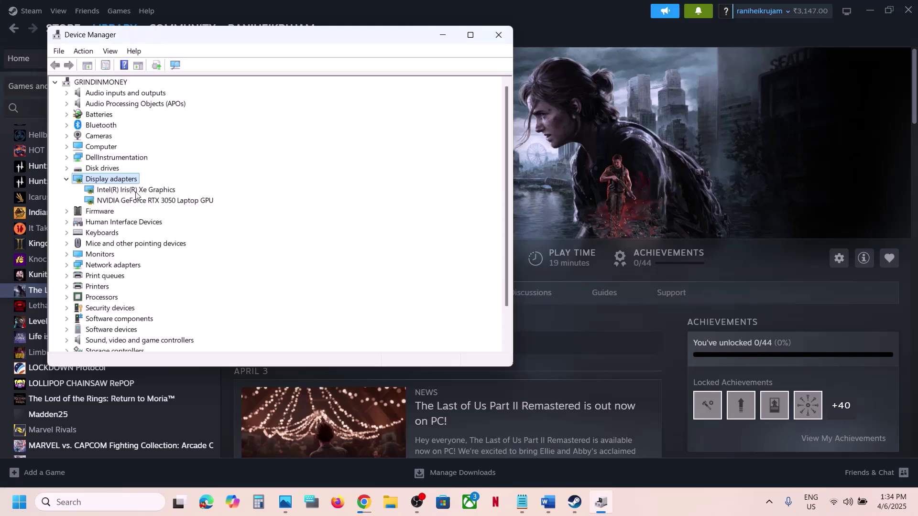
left_click(135, 190)
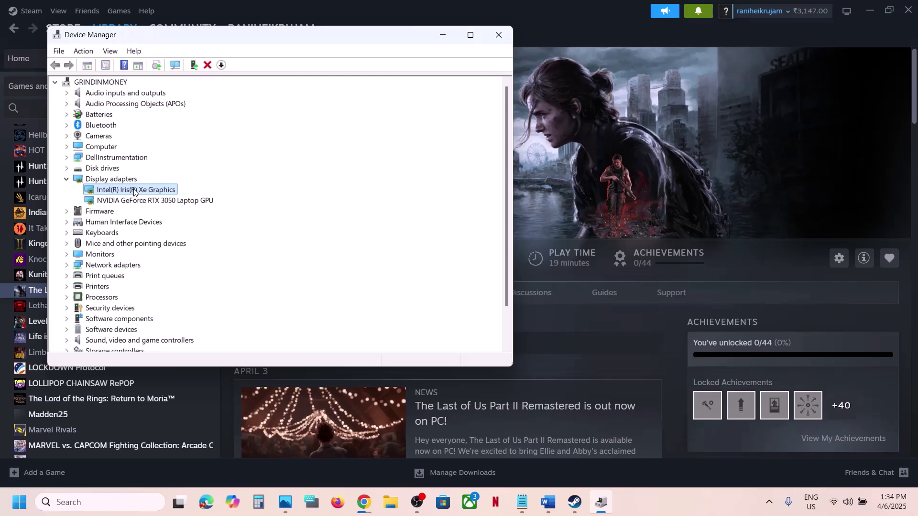
right_click(134, 191)
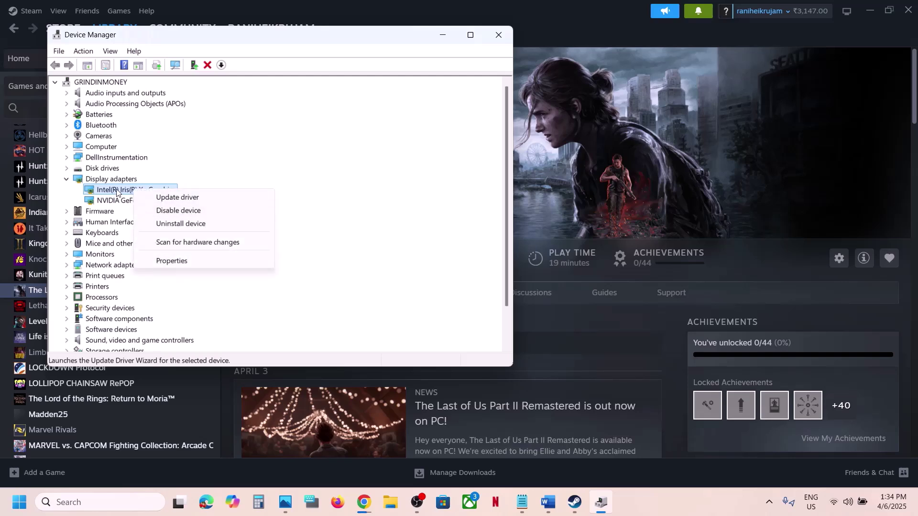
Reselect the Step 2 text in Word, close Device Manager, and scroll to Step 3
left_click(547, 502)
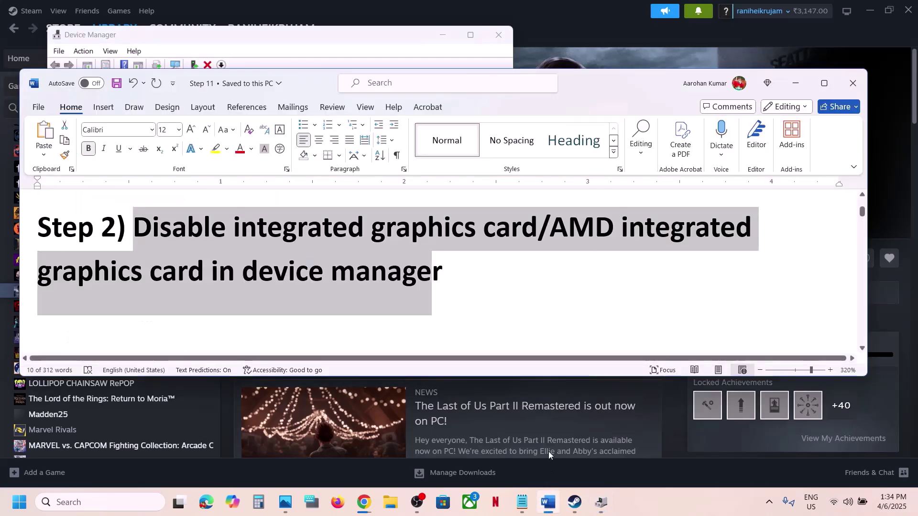
left_click(462, 270)
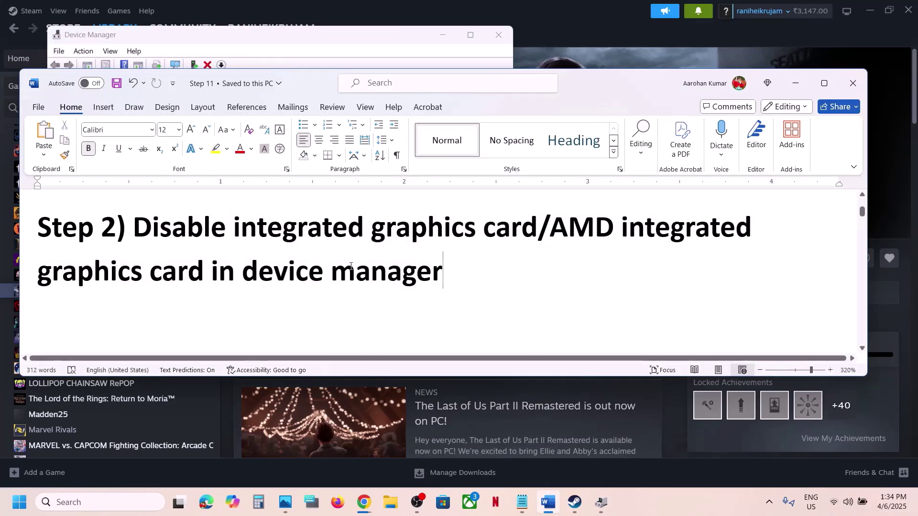
left_click_drag(461, 270, 166, 234)
left_click(500, 28)
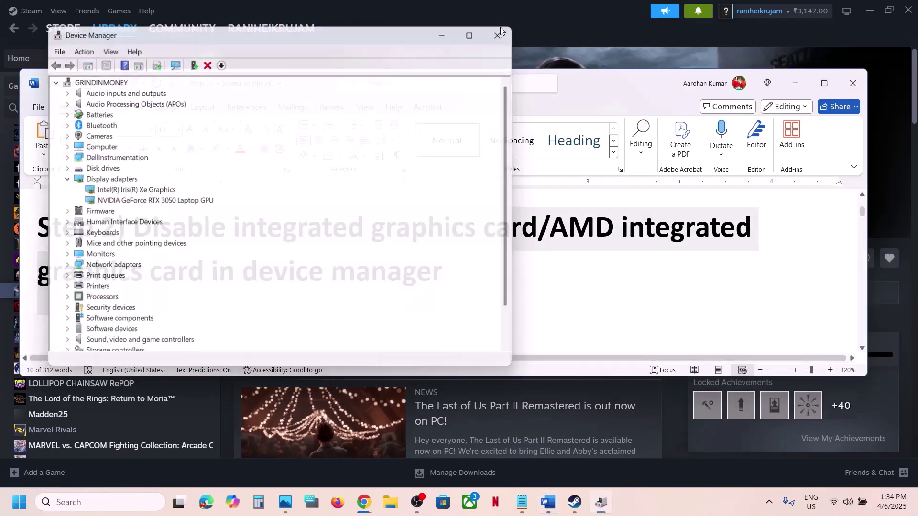
scroll(328, 253, "down", 5)
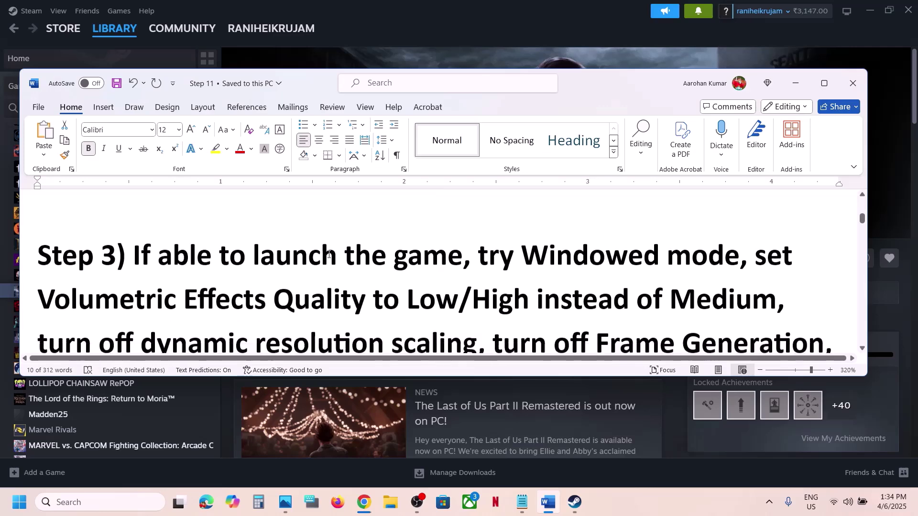
Maximize Word and highlight the Step 3 game-settings paragraph, then deselect it
left_click(824, 83)
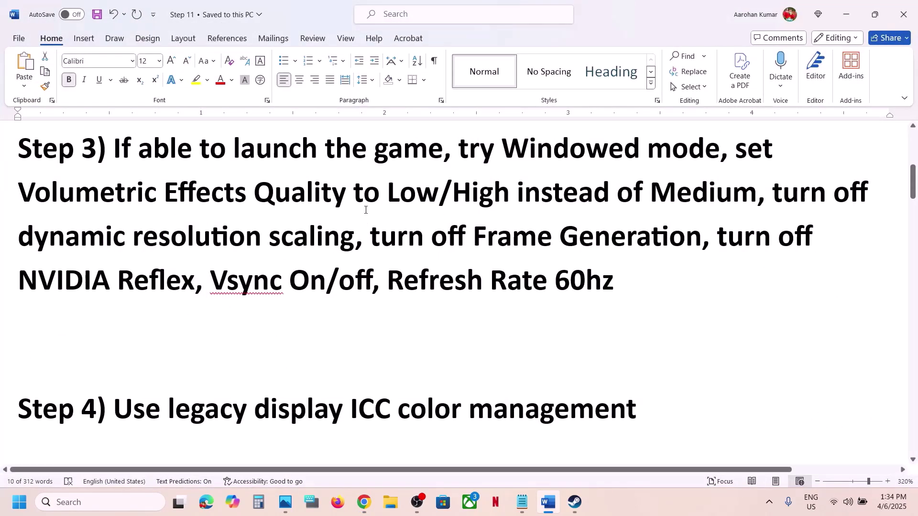
scroll(365, 209, "up", 3)
left_click_drag(117, 234, 621, 367)
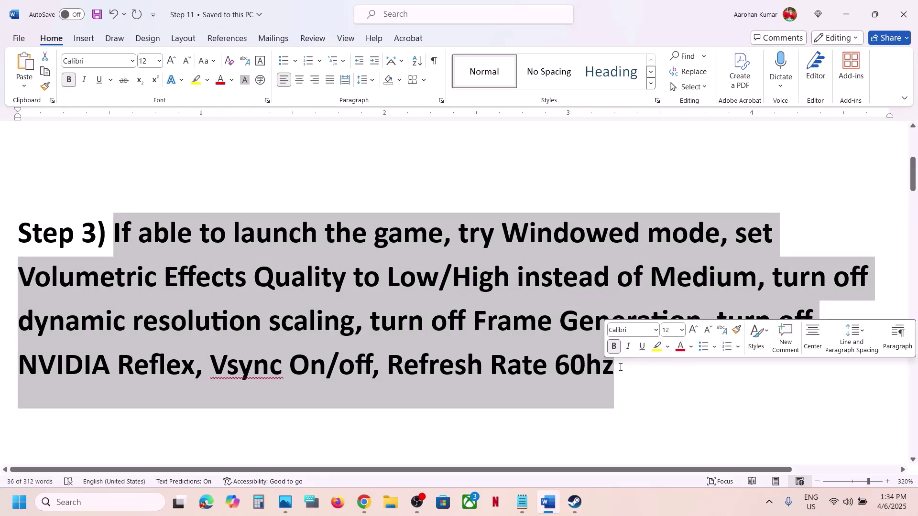
left_click(620, 367)
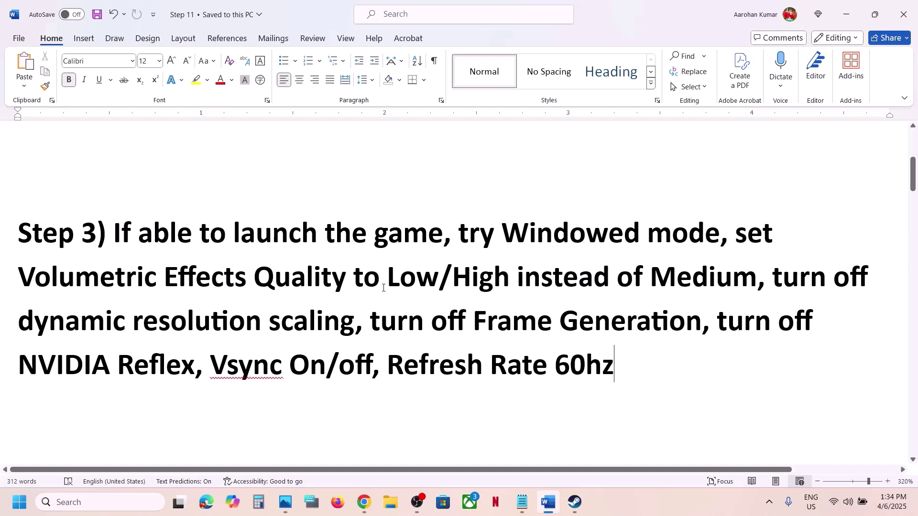
Choose Windowed as the game's Window Mode in the launcher's Options, then return to Word
left_click(610, 500)
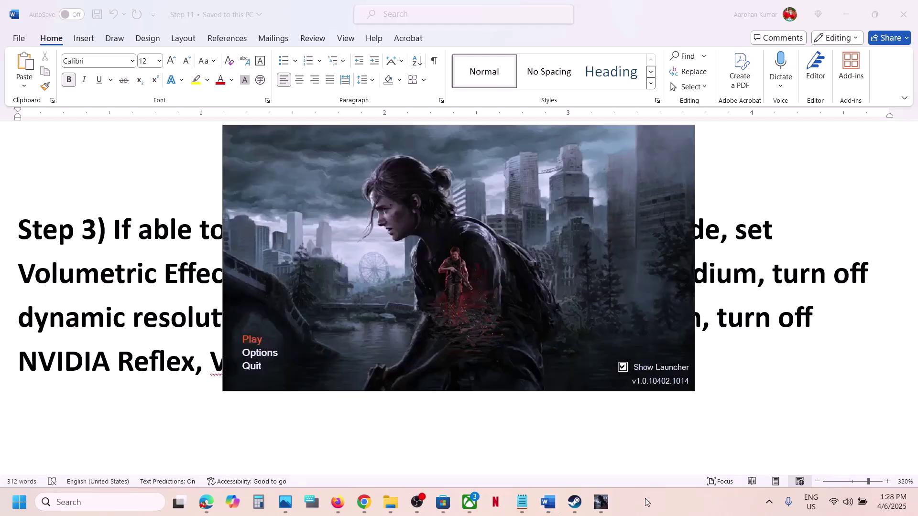
left_click(271, 354)
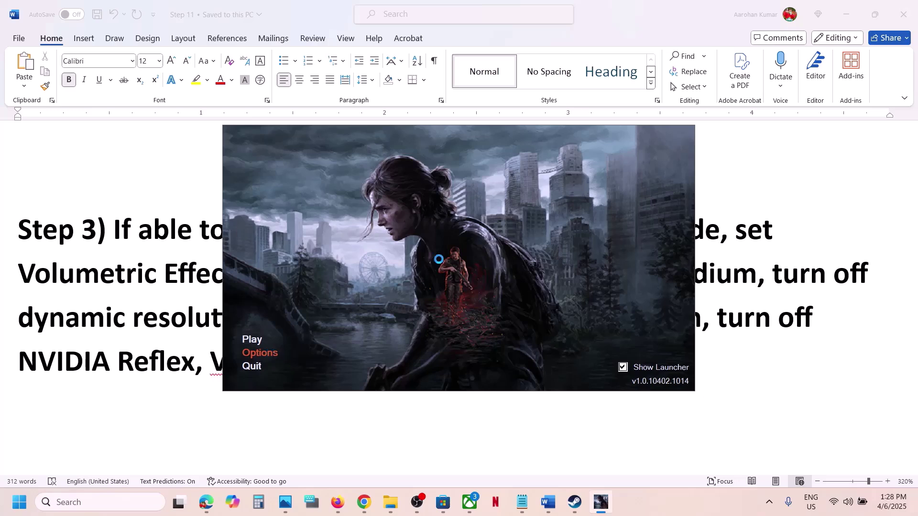
left_click(431, 192)
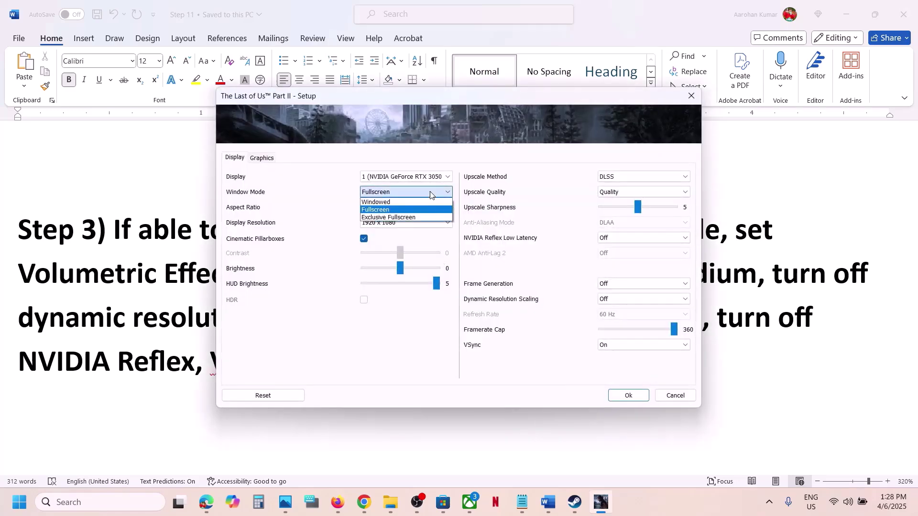
left_click(388, 203)
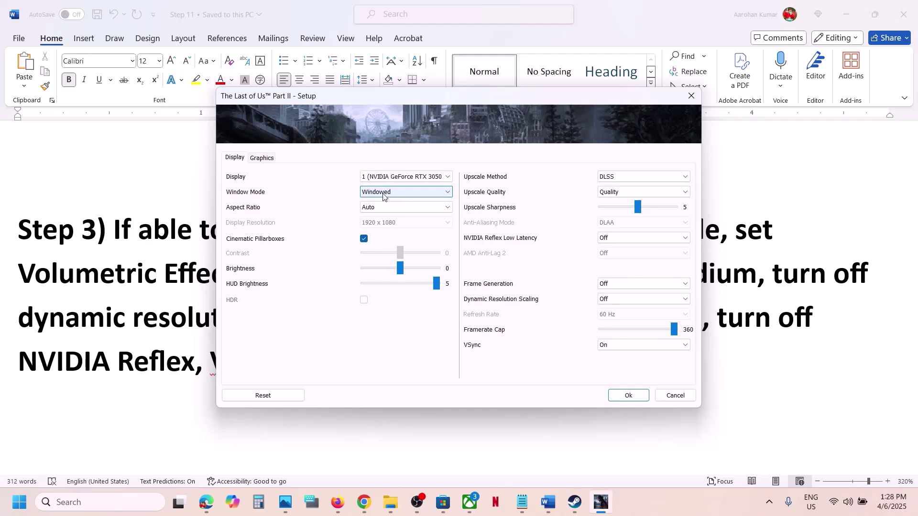
key("Return")
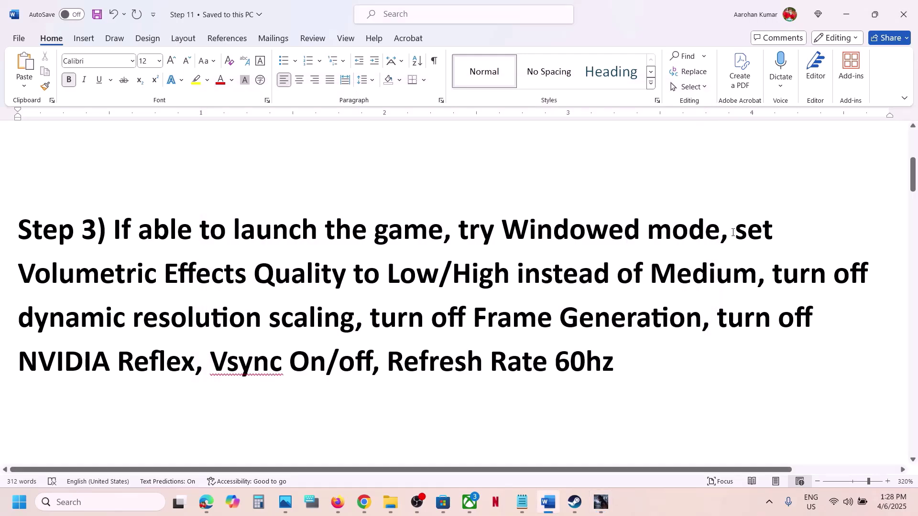
Set Volumetric Effects Quality to Low on the setup's Graphics tab and save with Ok
left_click_drag(733, 232, 443, 271)
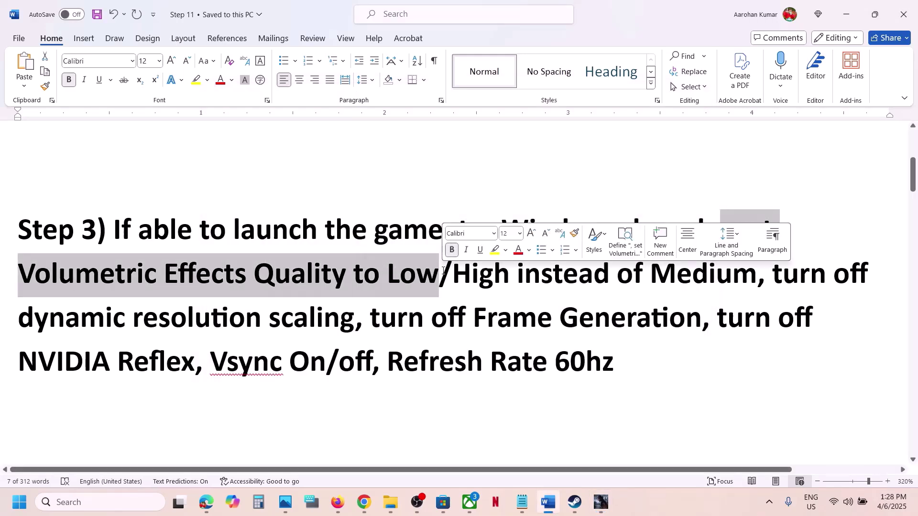
key("alt+Tab")
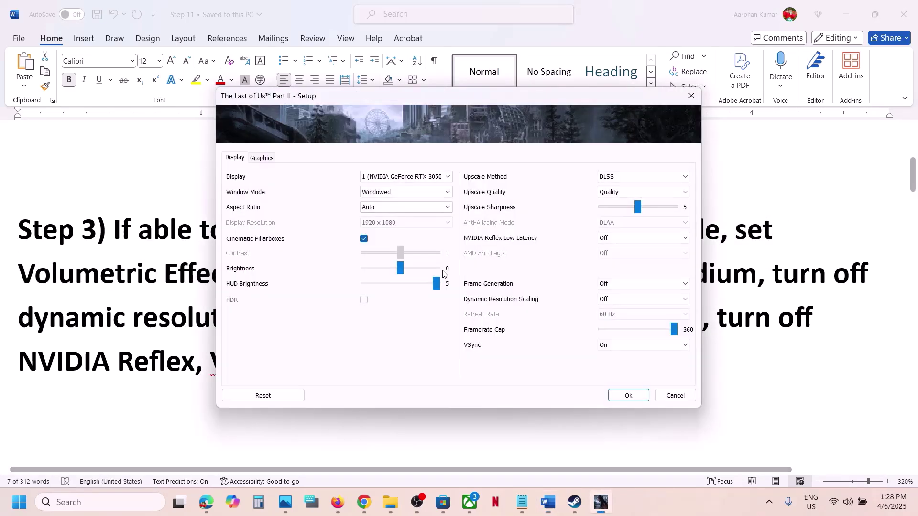
left_click(260, 160)
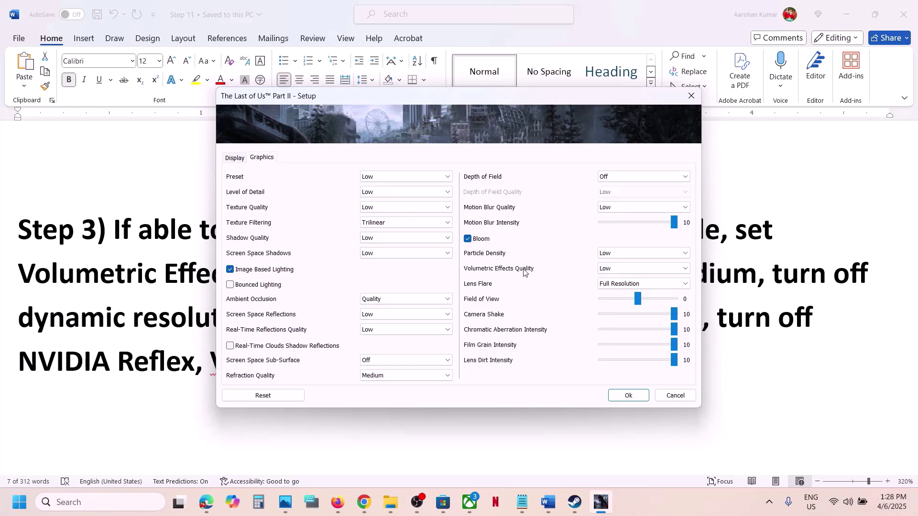
left_click(616, 270)
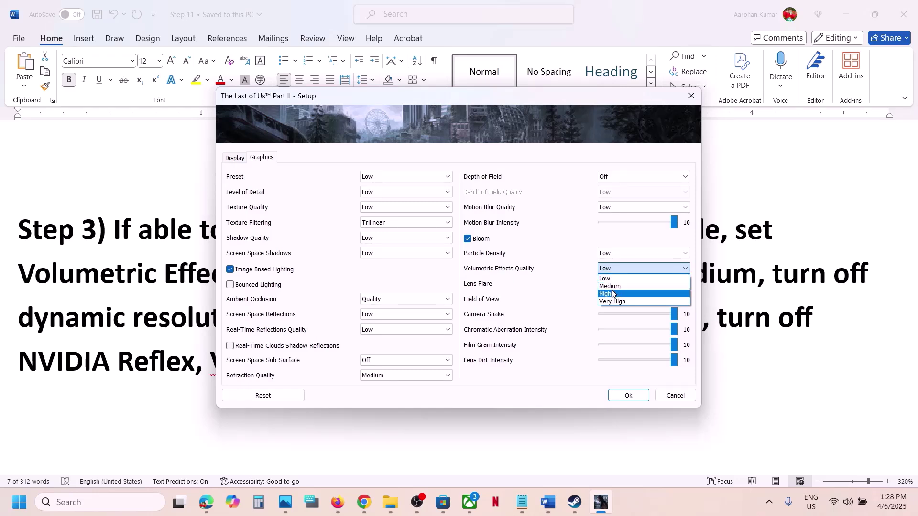
left_click(609, 280)
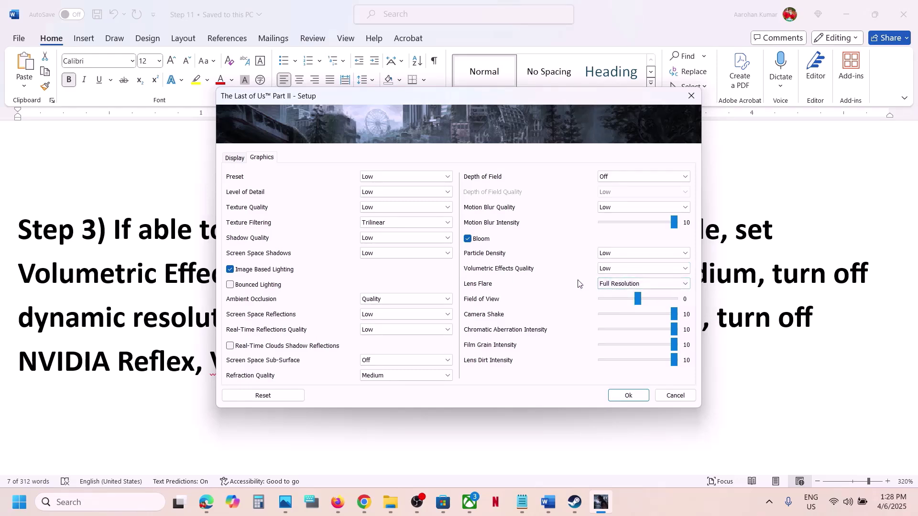
left_click(629, 397)
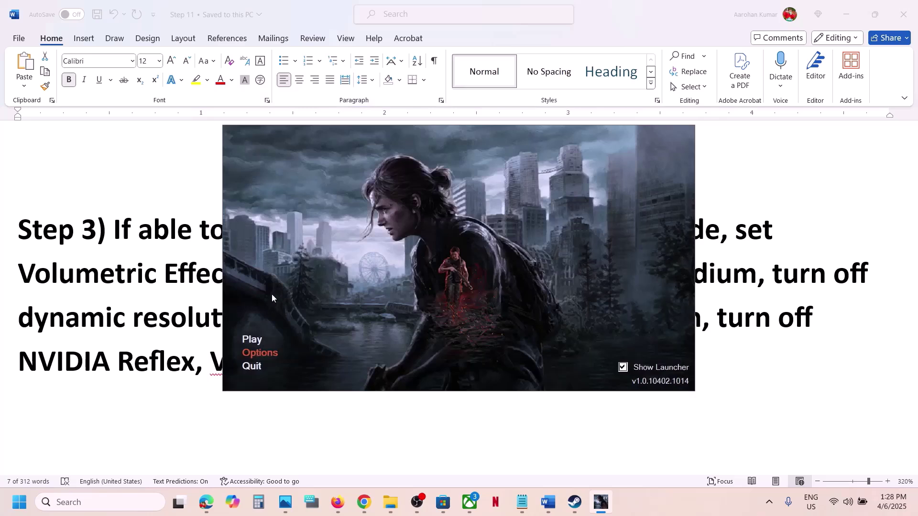
Highlight the dynamic resolution scaling instruction in the Word guide
left_click(252, 339)
left_click(545, 266)
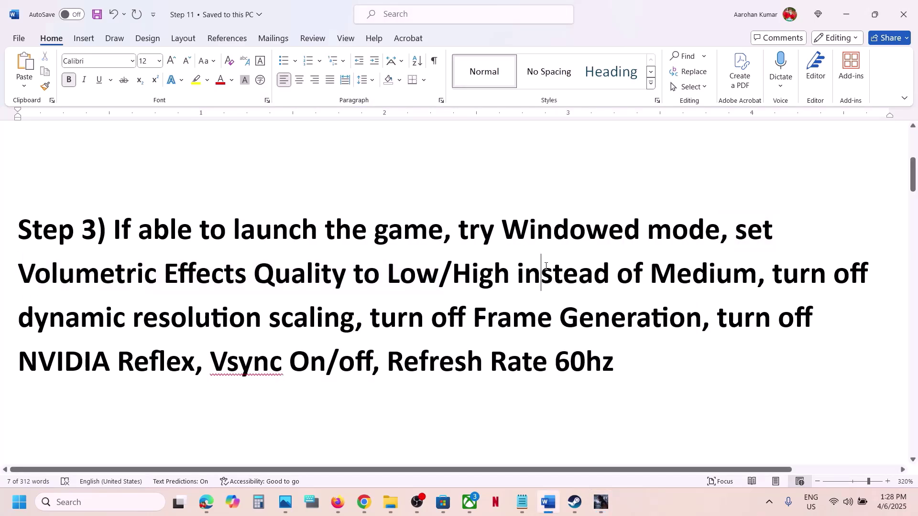
left_click_drag(771, 278, 354, 331)
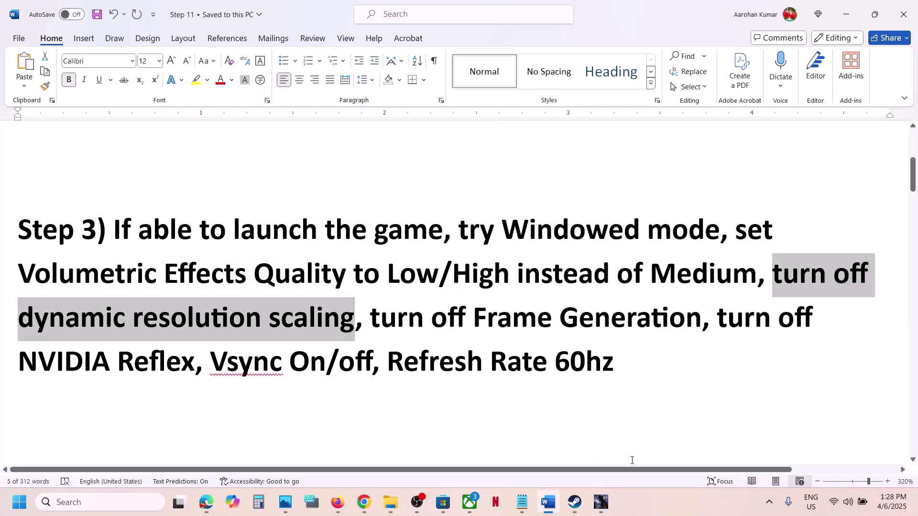
Keep Dynamic Resolution Scaling Off in the launcher's Options, then return to Word
left_click(601, 502)
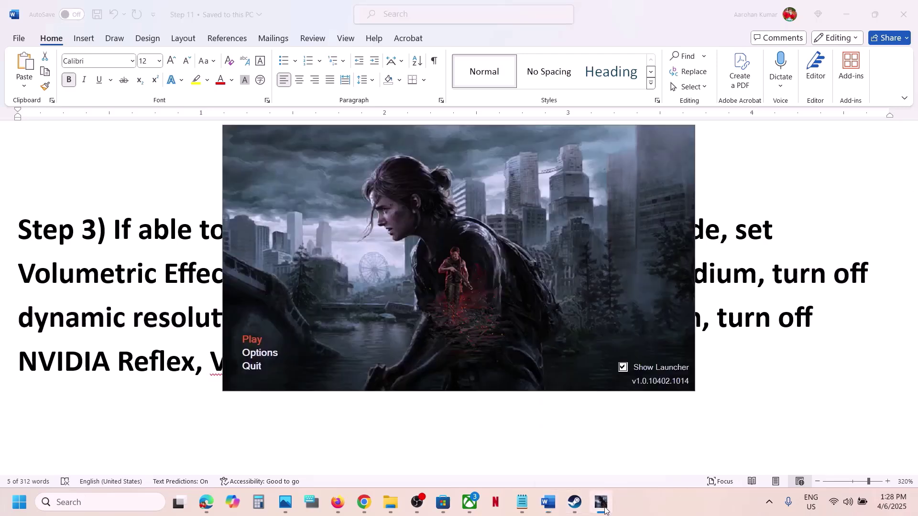
left_click(271, 354)
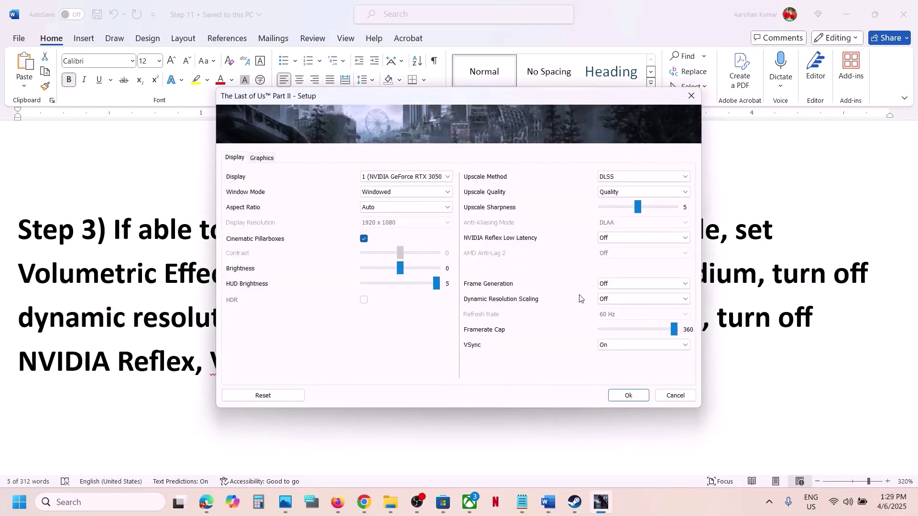
left_click(609, 299)
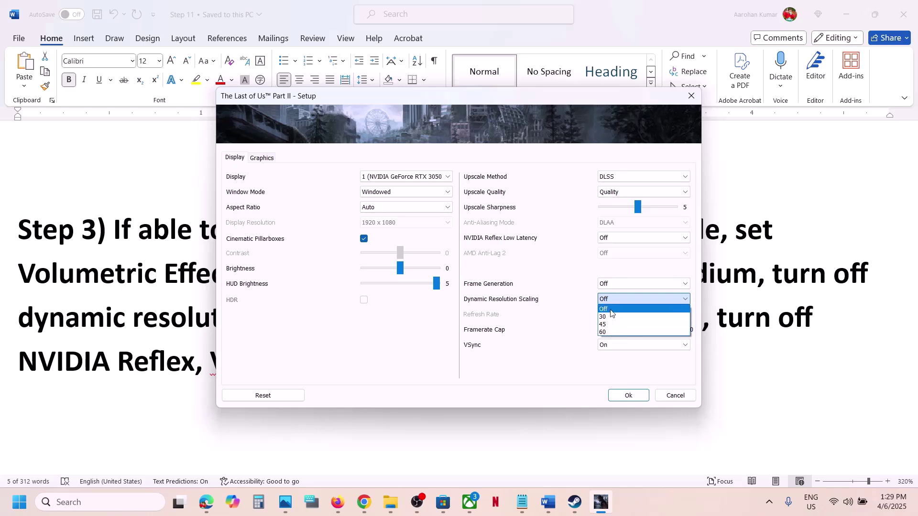
left_click(610, 309)
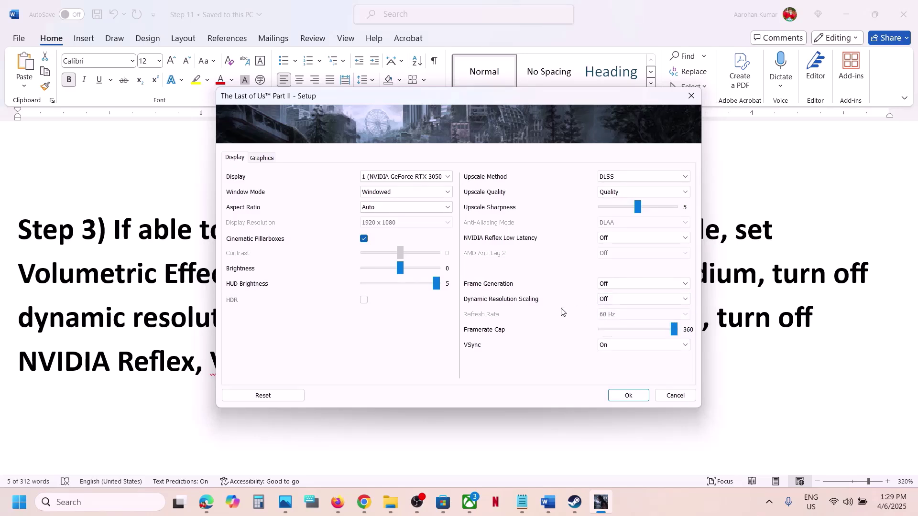
key("Escape")
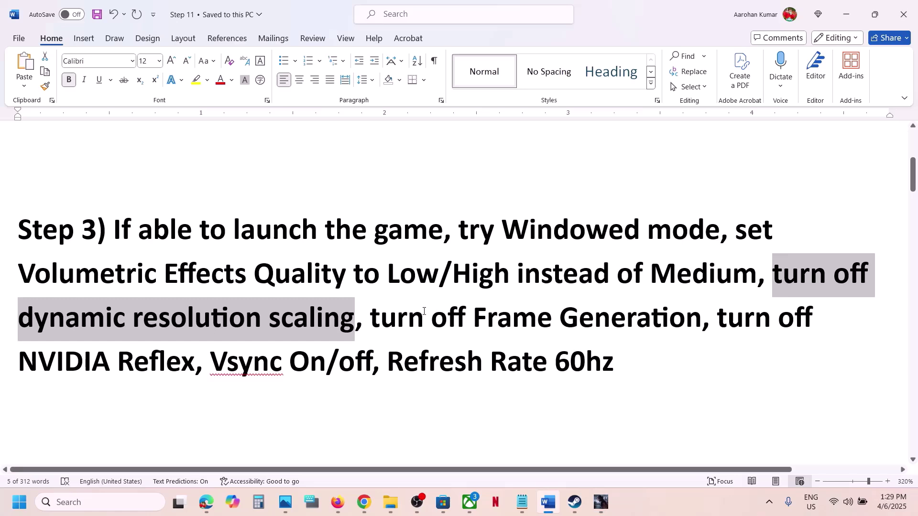
Confirm Frame Generation stays Off in the game's Setup dialog
left_click_drag(424, 311, 699, 316)
mouse_move(601, 502)
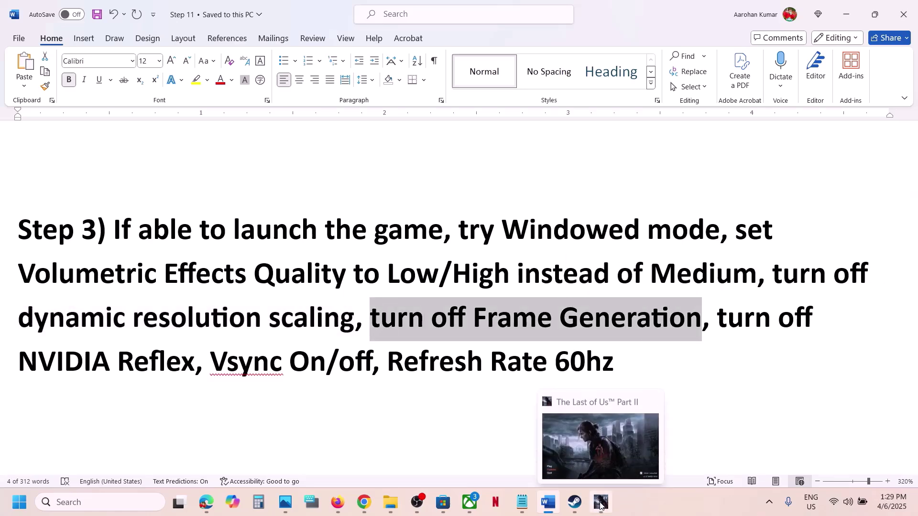
left_click(608, 444)
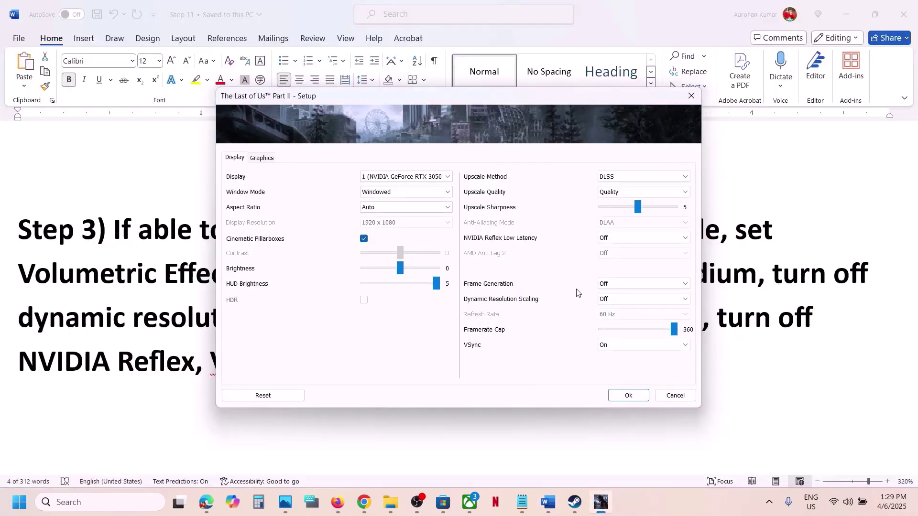
left_click(624, 286)
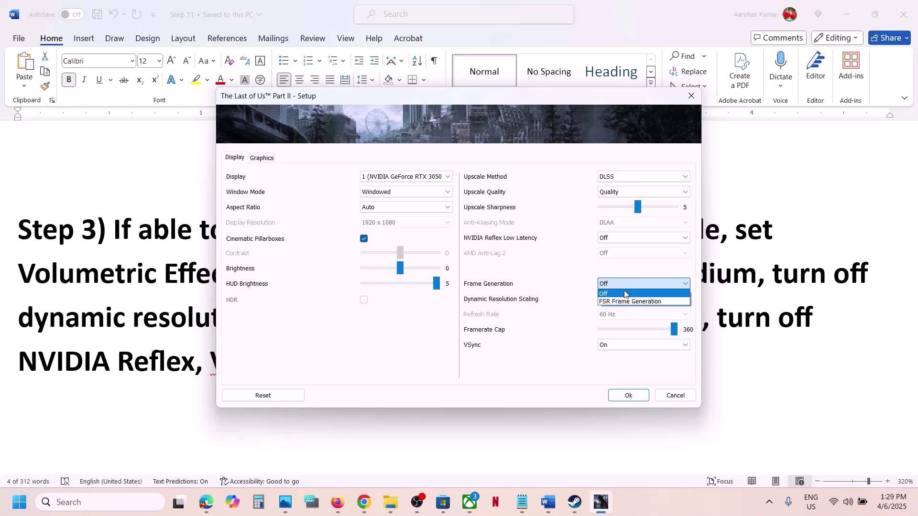
left_click(618, 293)
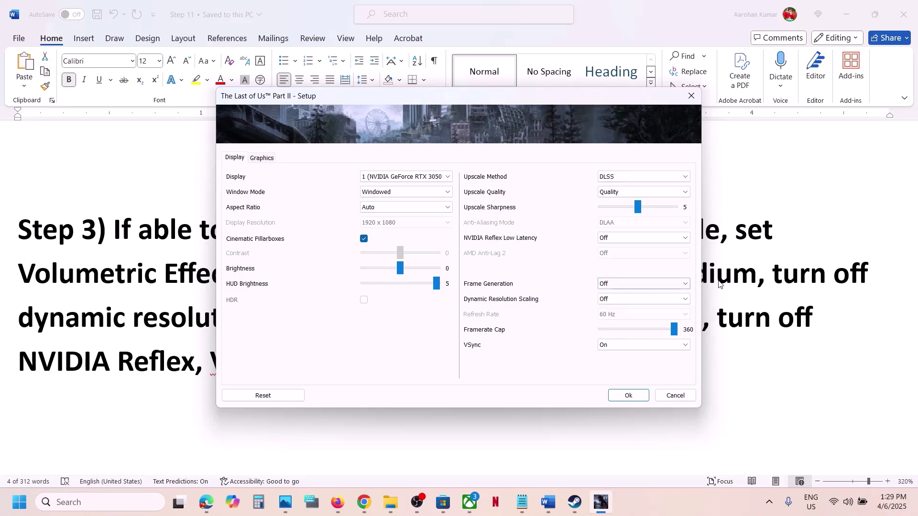
Leave NVIDIA Reflex Low Latency Off and save the Setup with Ok
left_click(733, 287)
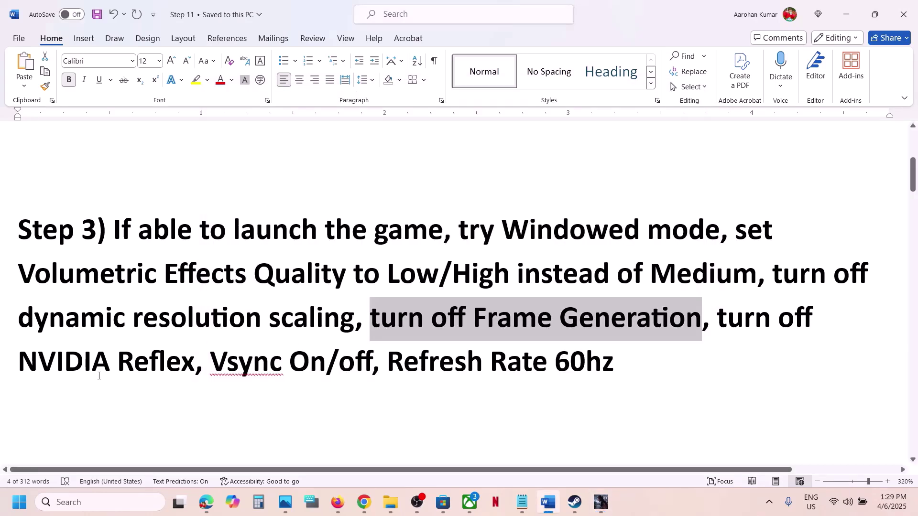
left_click_drag(56, 369, 196, 368)
key("alt+Tab")
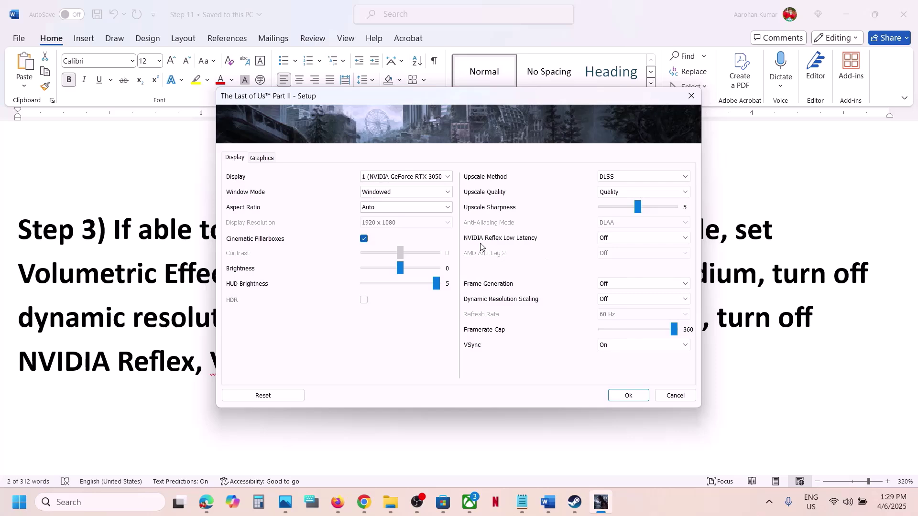
left_click(633, 238)
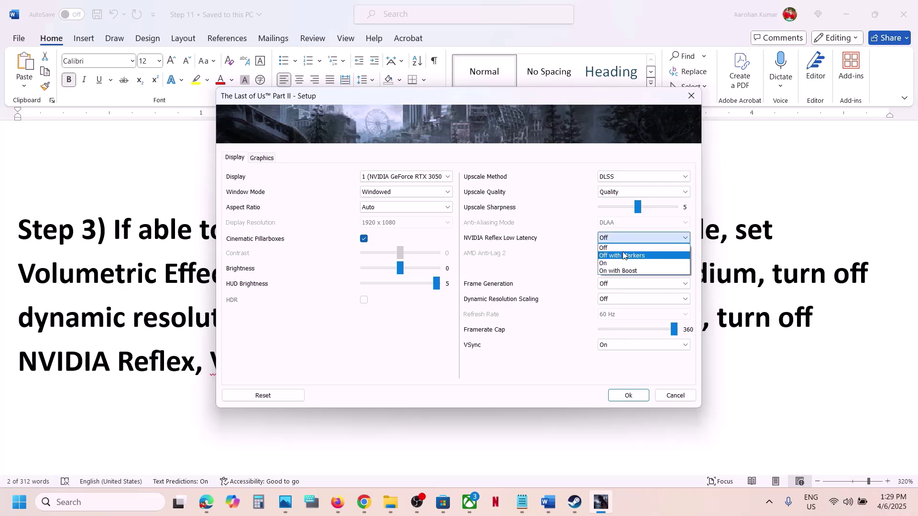
left_click(621, 249)
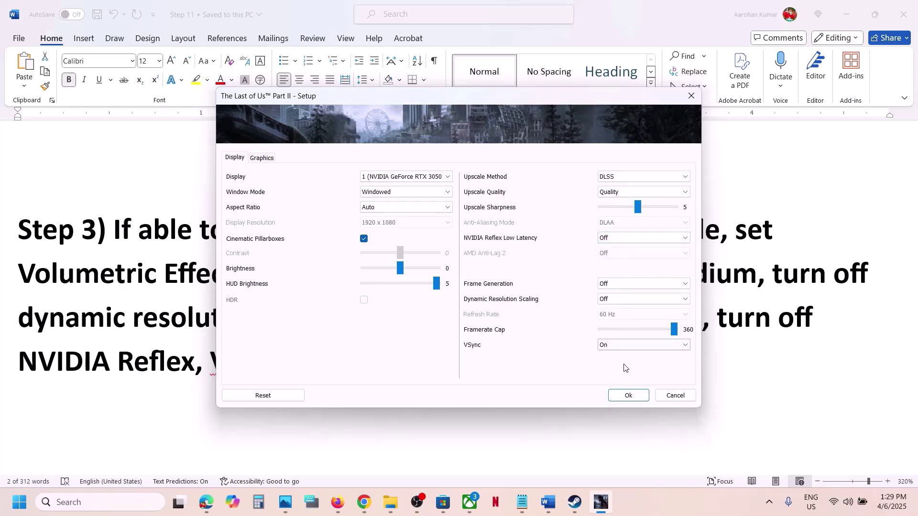
left_click(626, 395)
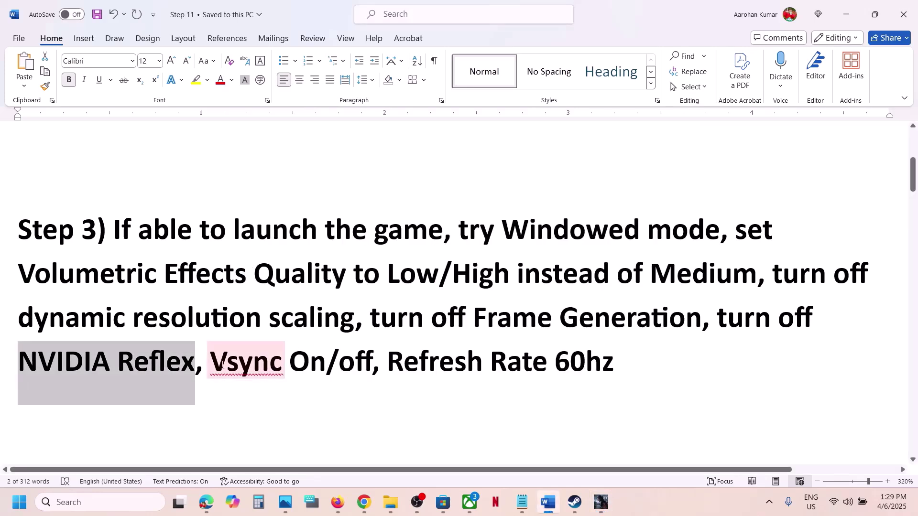
Set the VSync dropdown to Off in the game's Setup and save with Ok
left_click_drag(222, 364, 370, 355)
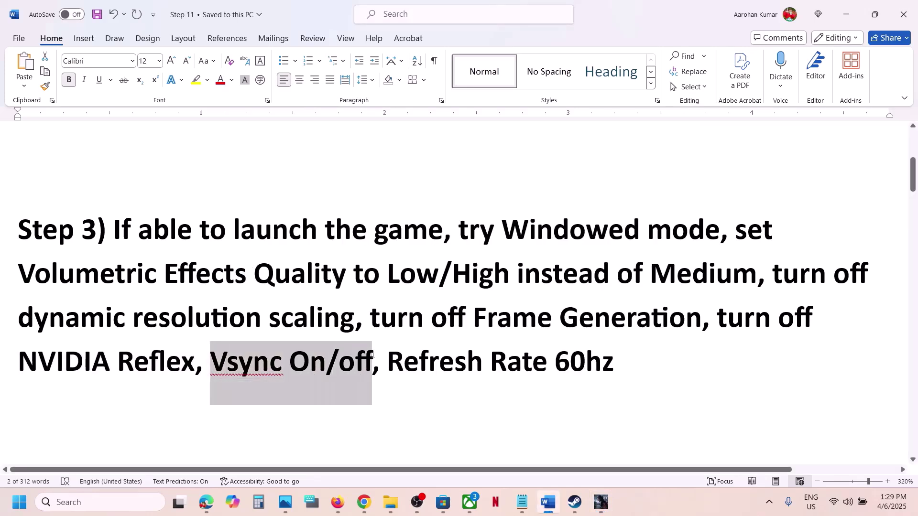
left_click(601, 502)
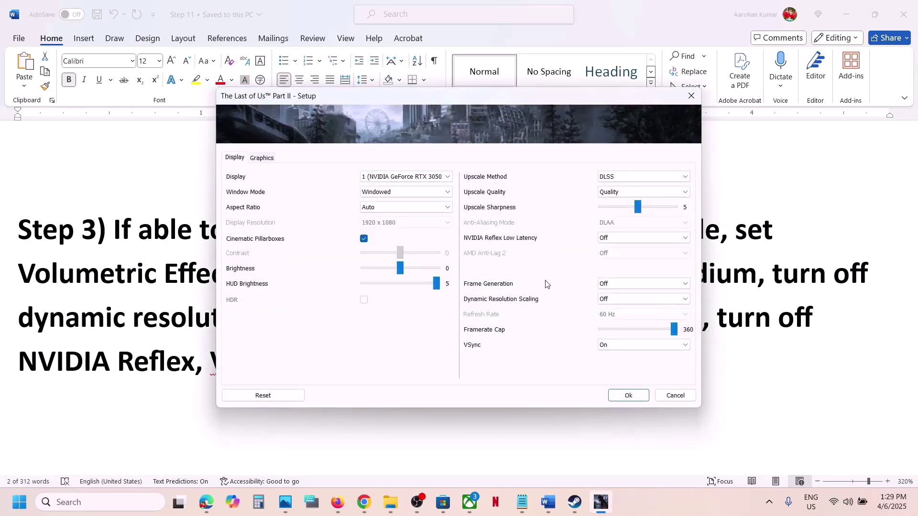
left_click(599, 341)
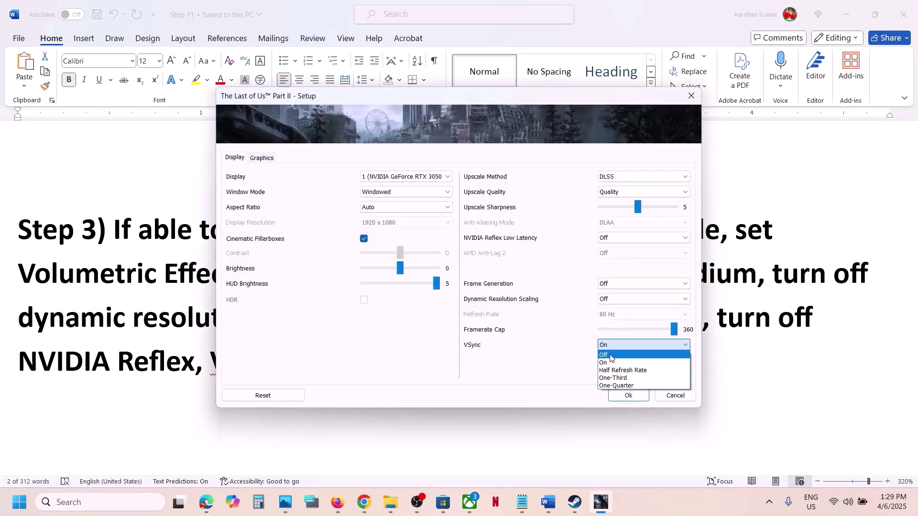
left_click(611, 357)
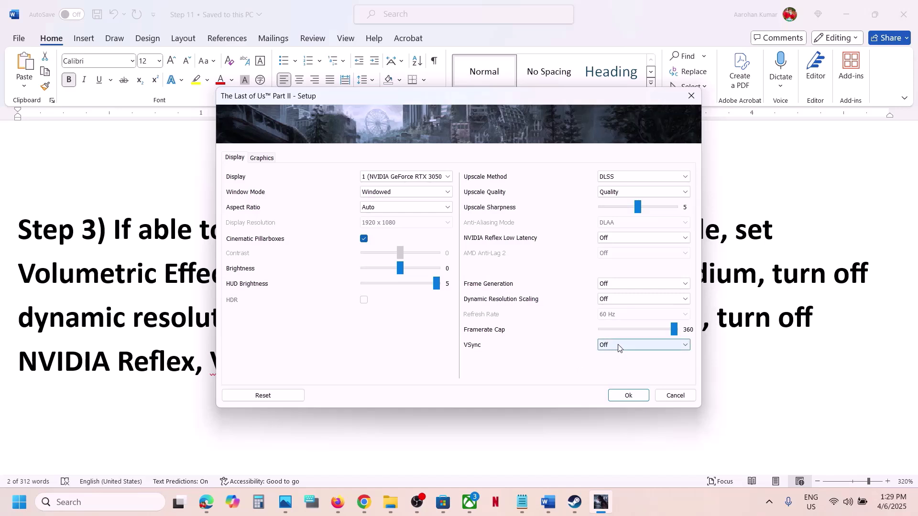
left_click(618, 346)
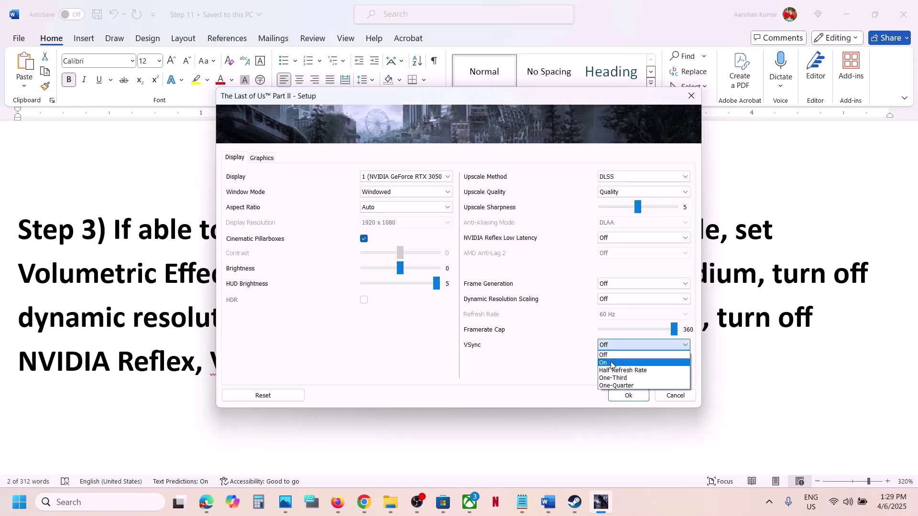
left_click(612, 362)
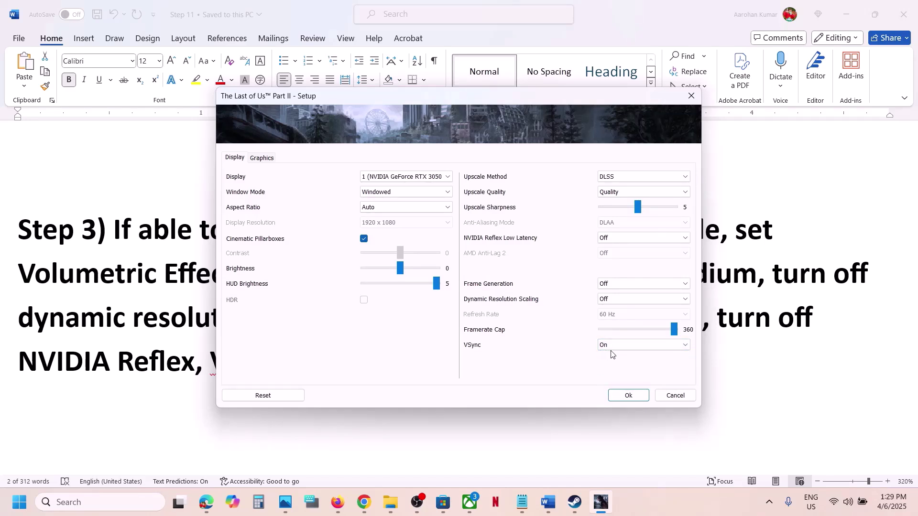
left_click(611, 346)
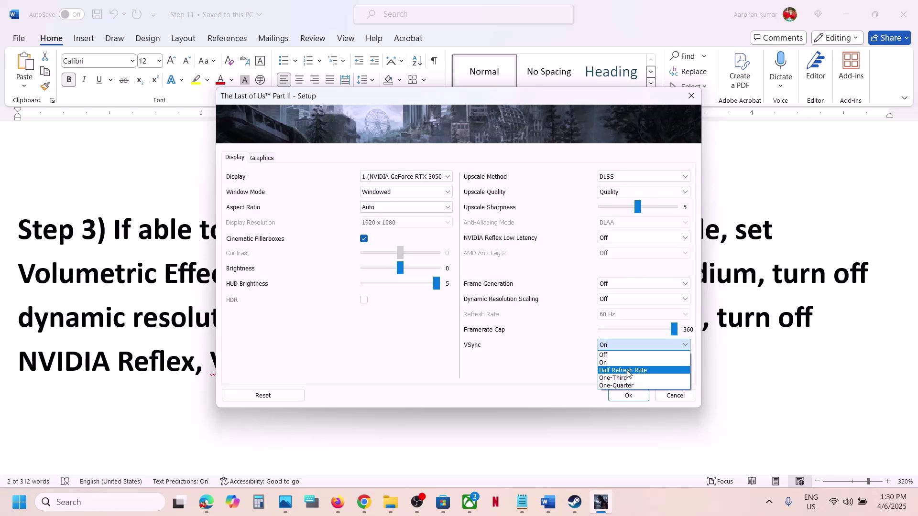
left_click(605, 355)
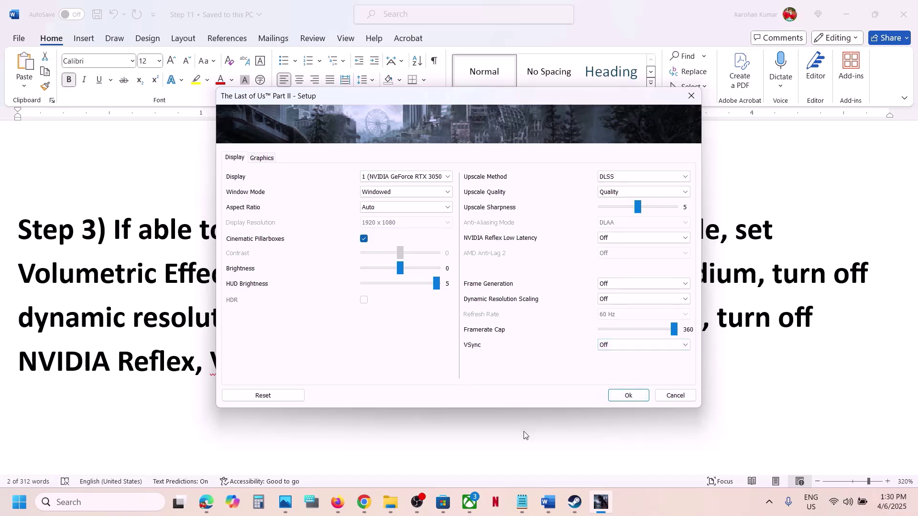
key("alt+Tab")
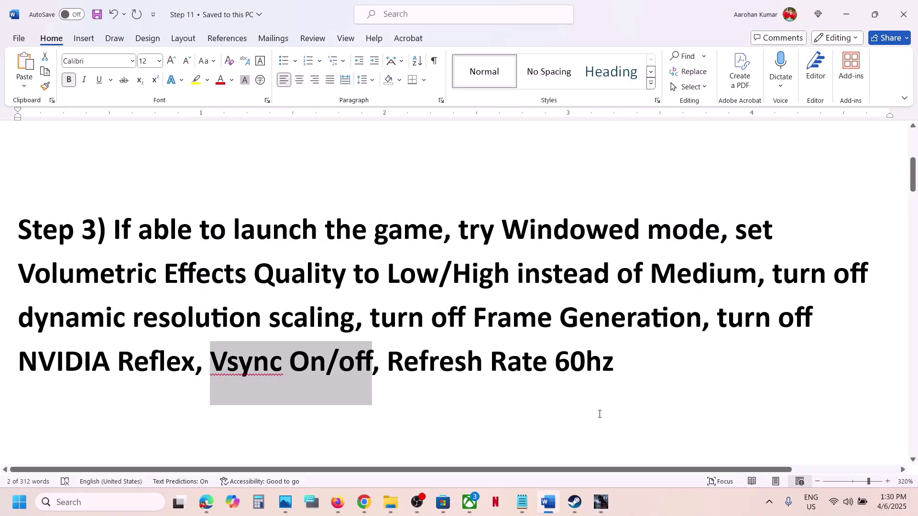
left_click(601, 502)
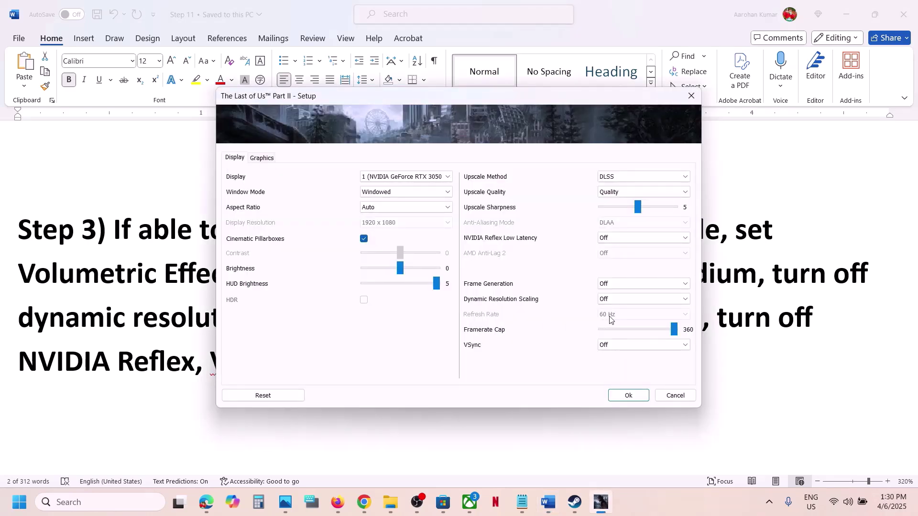
left_click(622, 395)
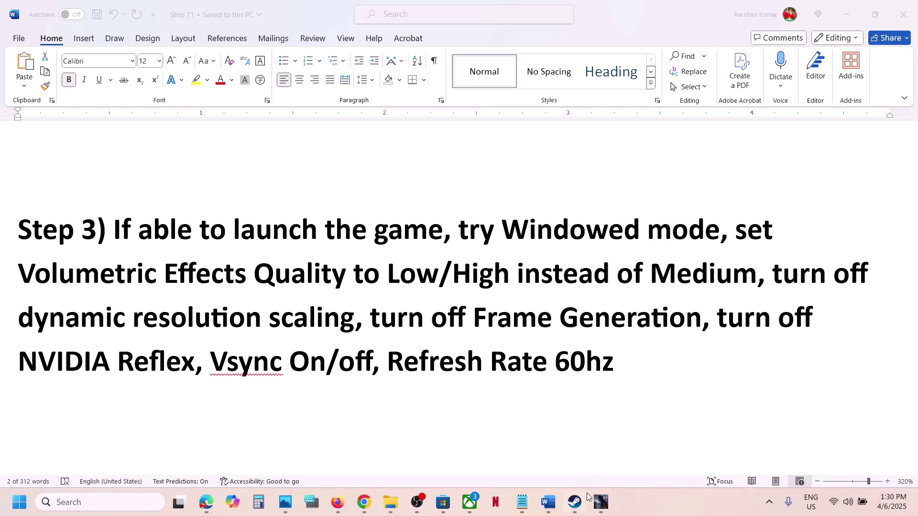
Open the game's Options display settings and highlight Volumetric Effects Quality in the notes
left_click(601, 501)
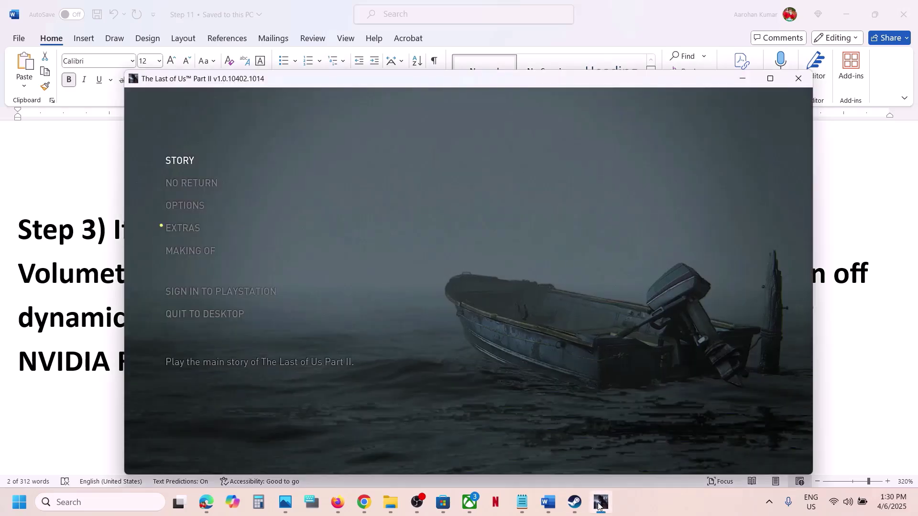
left_click(187, 205)
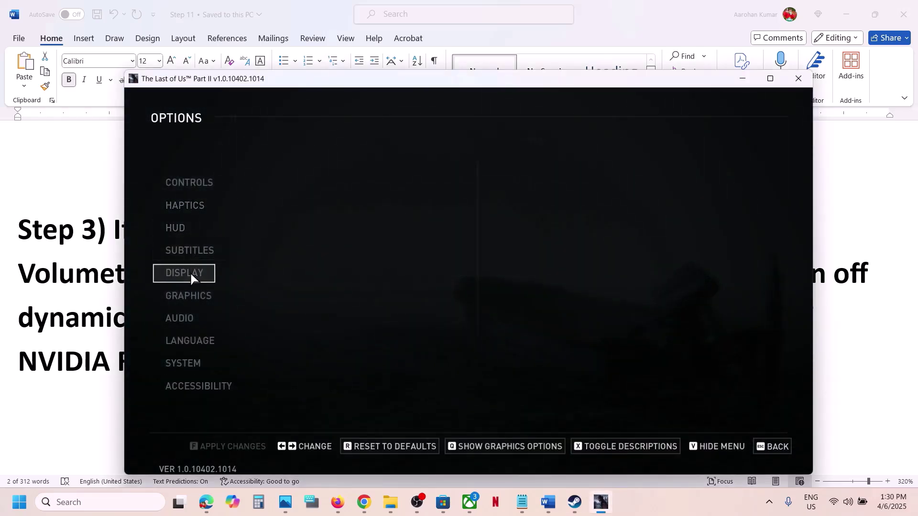
left_click(191, 273)
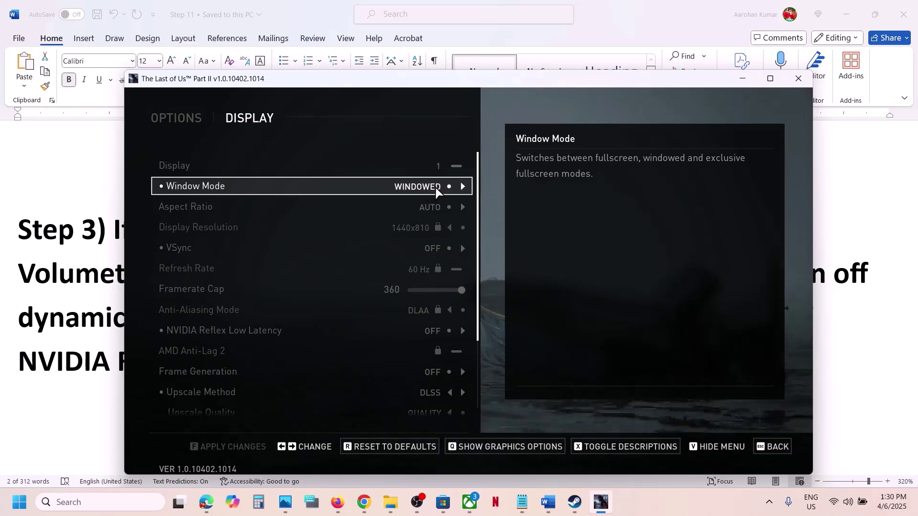
key("alt+Tab")
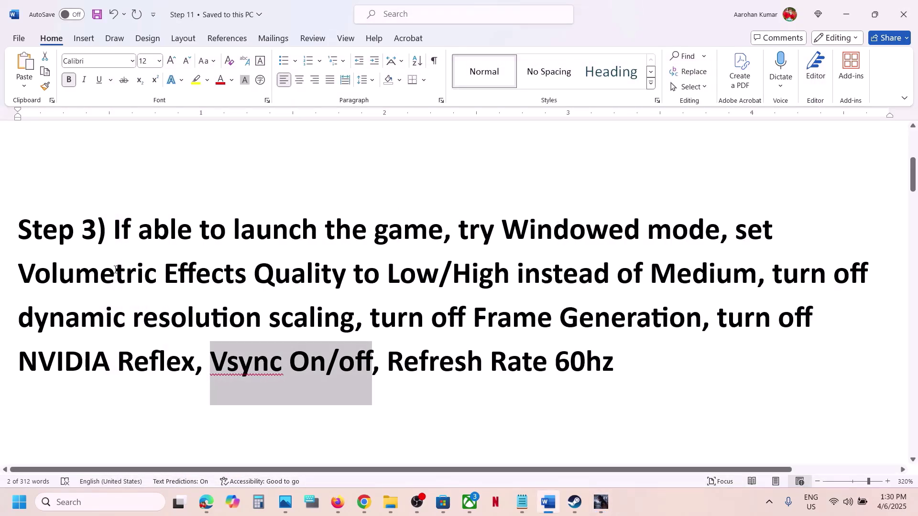
left_click_drag(107, 273, 301, 275)
key("alt+Tab")
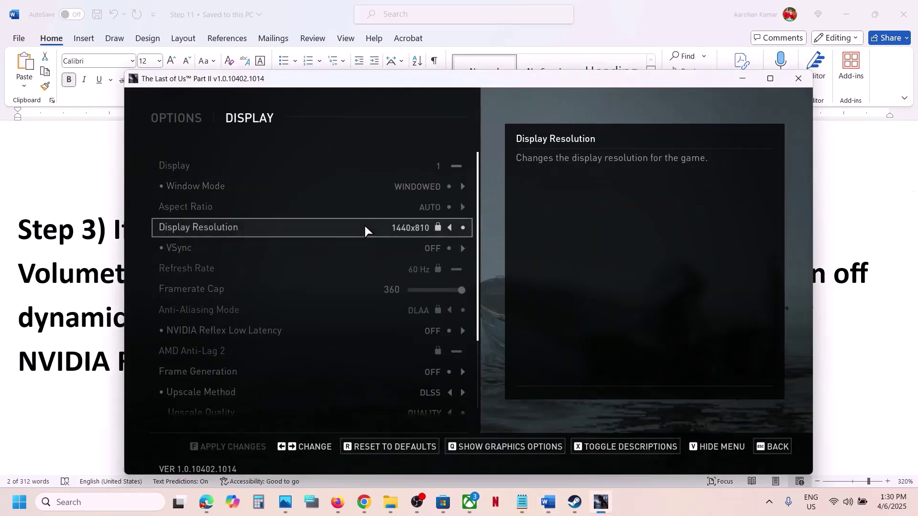
Show the graphics options, check Volumetric Effects Quality is Low, then select the rest of Step 3
scroll(326, 297, "down", 3)
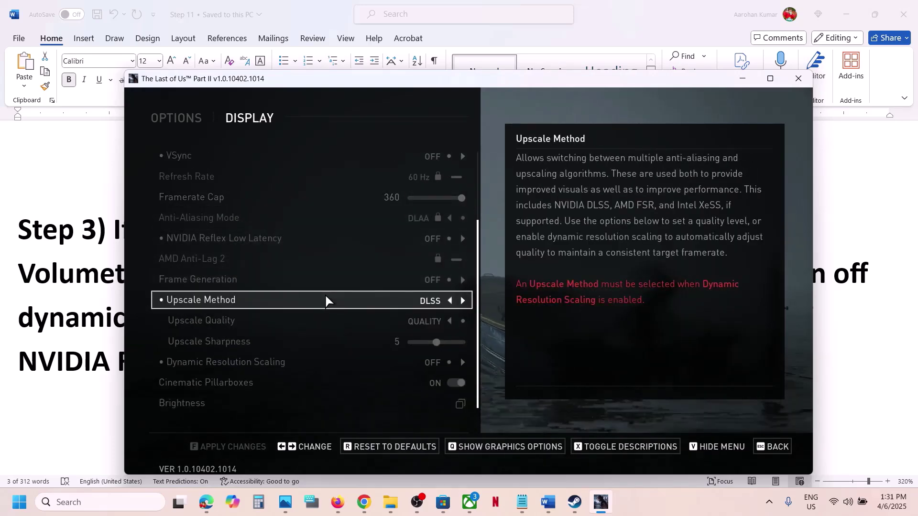
scroll(325, 297, "up", 3)
scroll(325, 294, "down", 3)
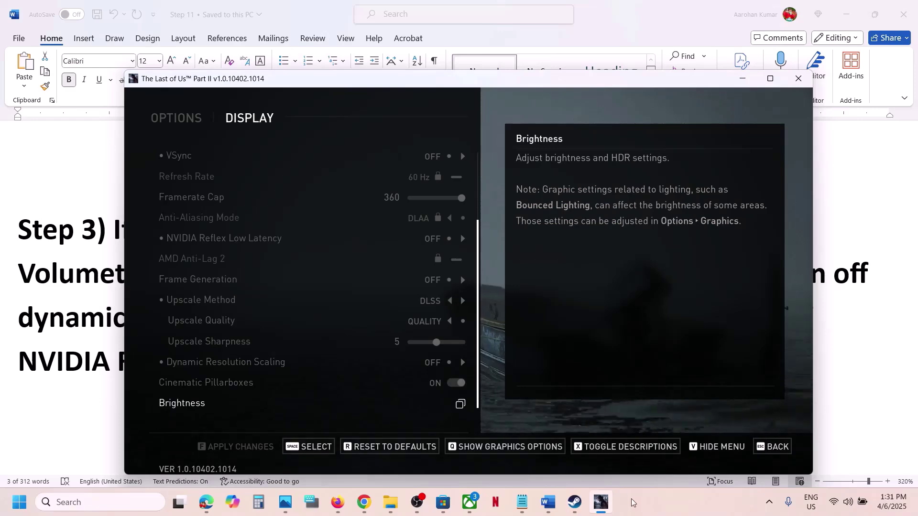
left_click(508, 447)
scroll(266, 243, "down", 3)
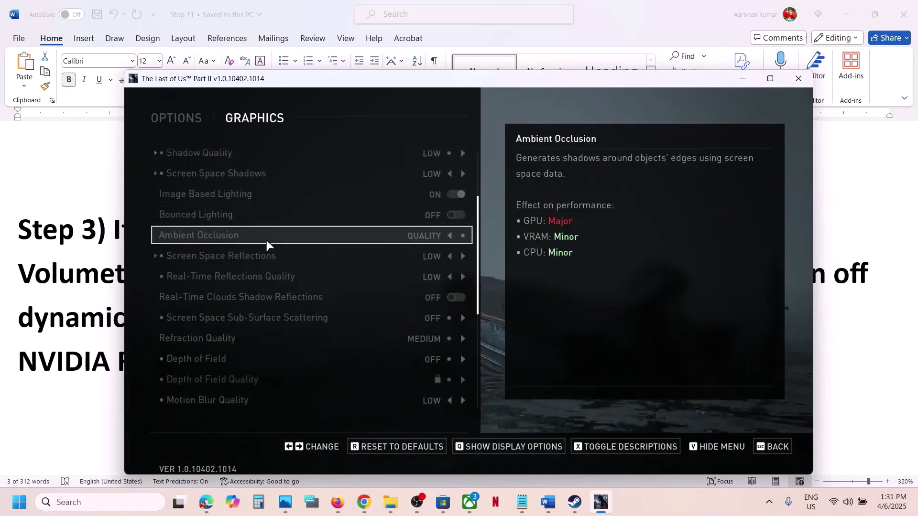
scroll(266, 243, "down", 5)
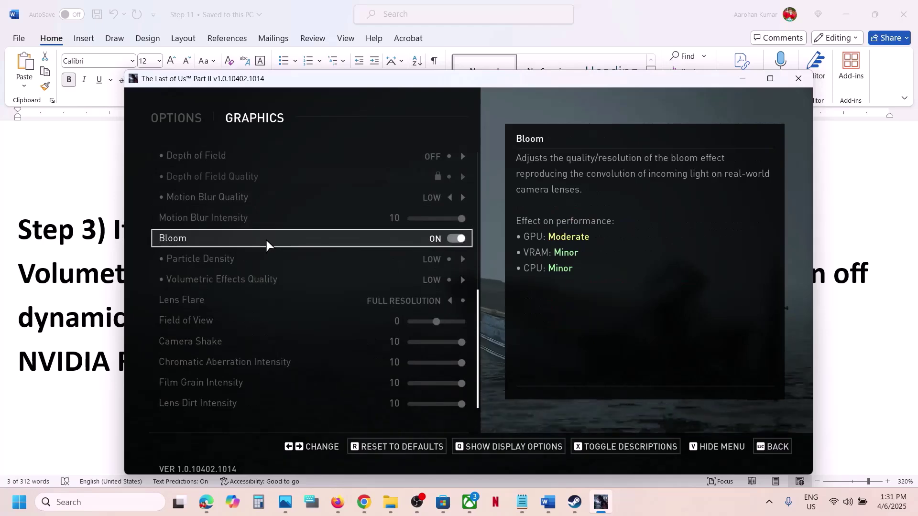
scroll(271, 275, "up", 1)
scroll(270, 272, "up", 7)
scroll(270, 272, "down", 8)
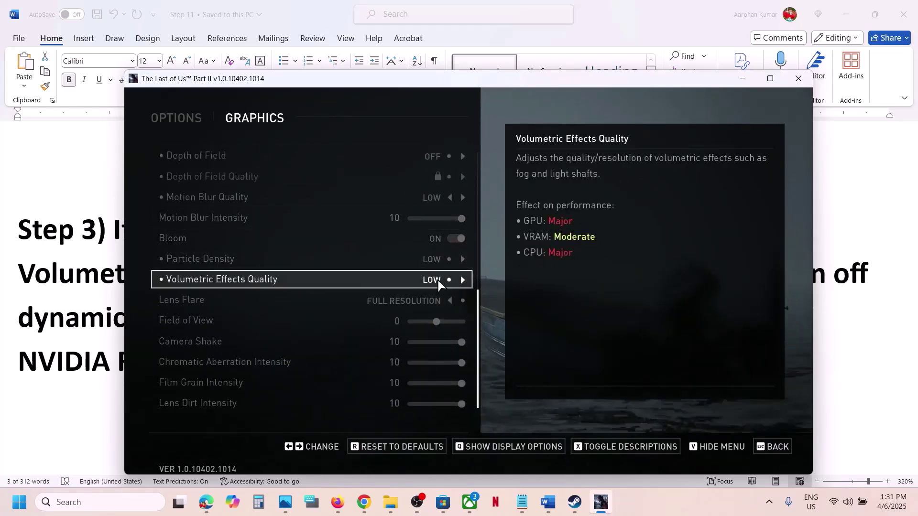
key("alt+Tab")
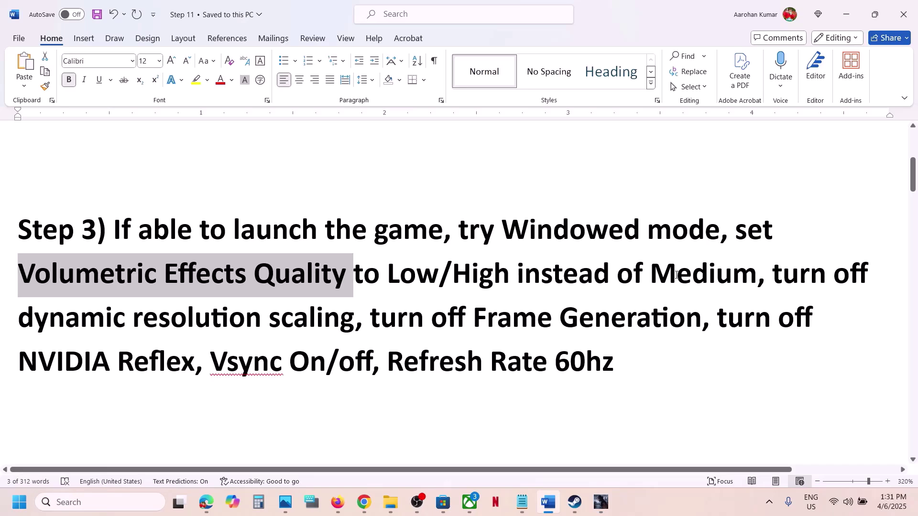
left_click_drag(677, 274, 615, 362)
Select the Step 4 'Use legacy display ICC color management' instruction, then return to Steam
left_click(609, 361)
left_click(675, 513)
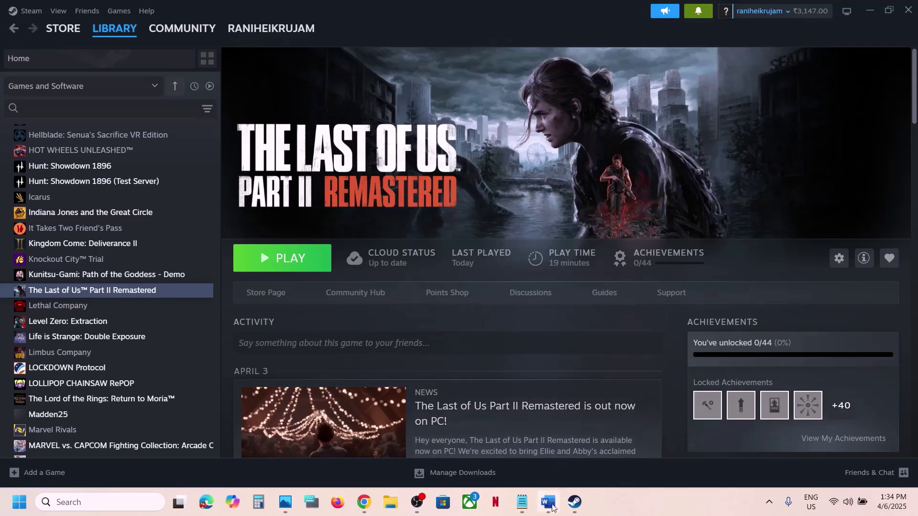
left_click(549, 503)
scroll(389, 361, "down", 3)
scroll(389, 360, "up", 1)
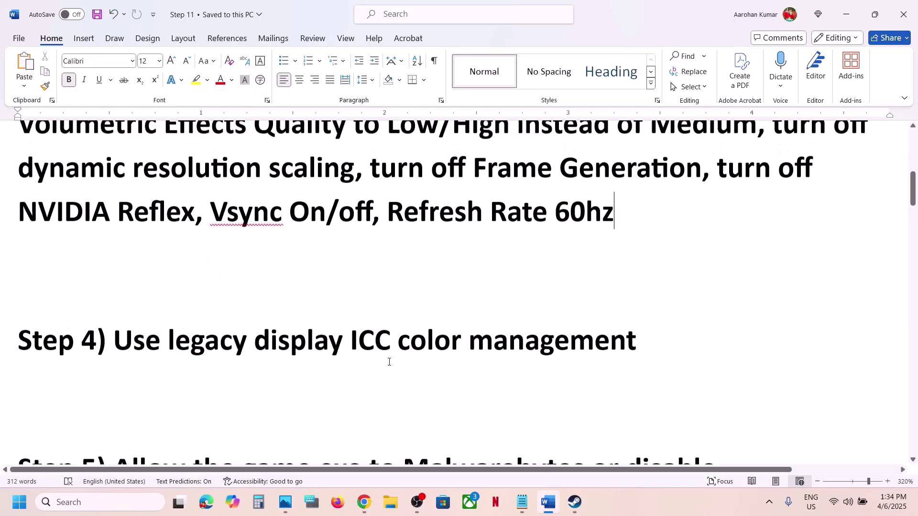
left_click_drag(260, 363, 626, 362)
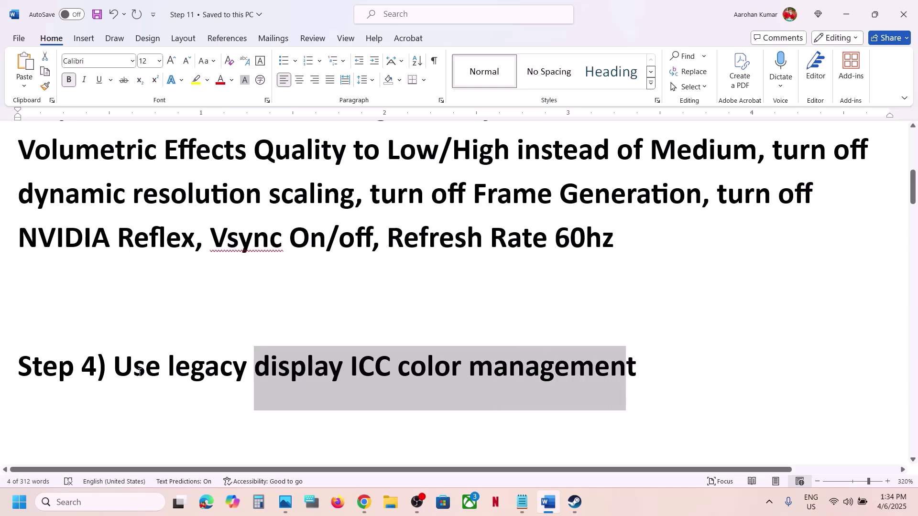
left_click_drag(138, 372, 660, 359)
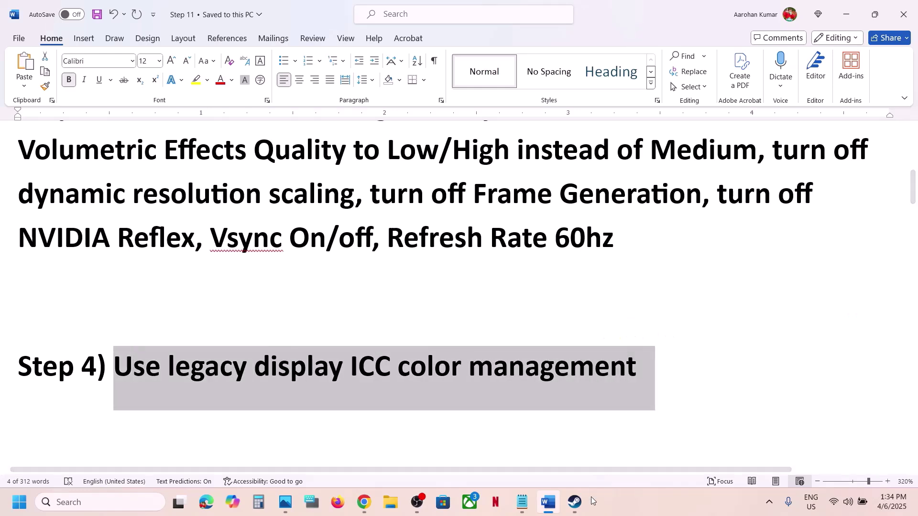
left_click(575, 502)
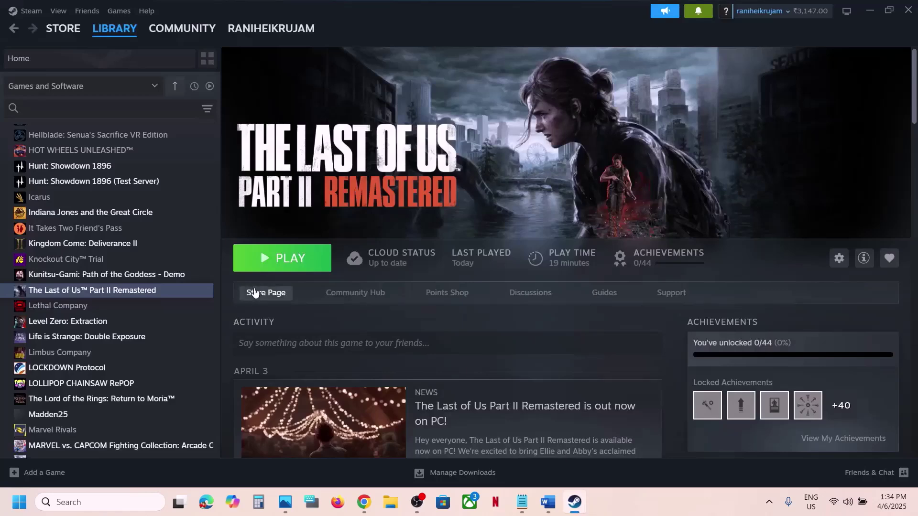
Browse The Last of Us Part II's local install files from its Steam library entry
right_click(149, 290)
mouse_move(191, 361)
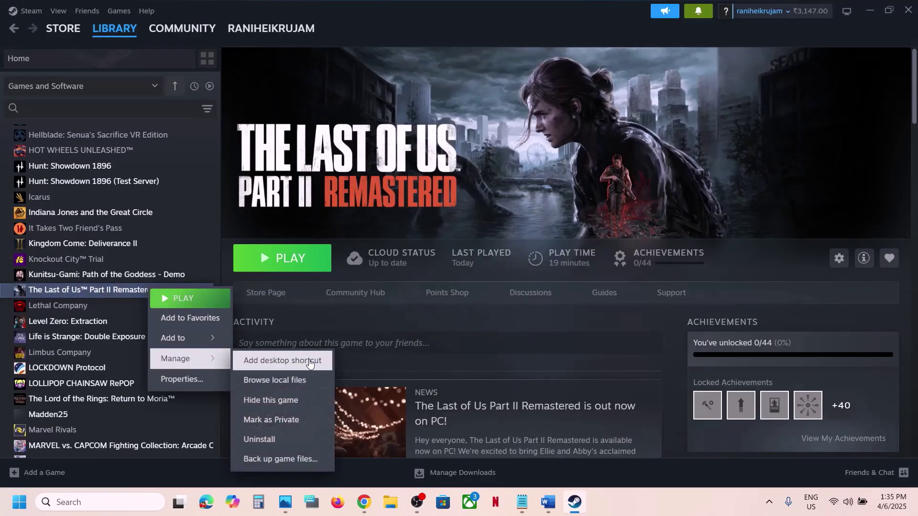
left_click(298, 380)
scroll(177, 321, "down", 7)
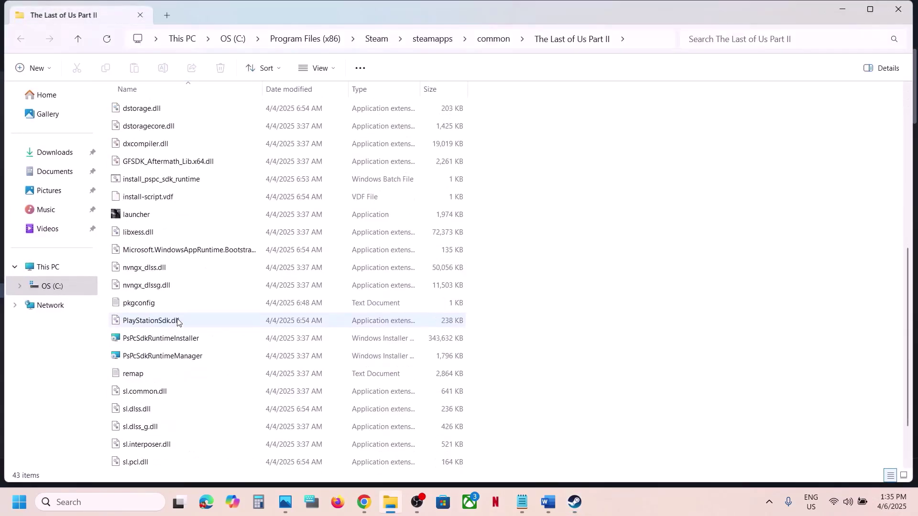
scroll(177, 320, "down", 3)
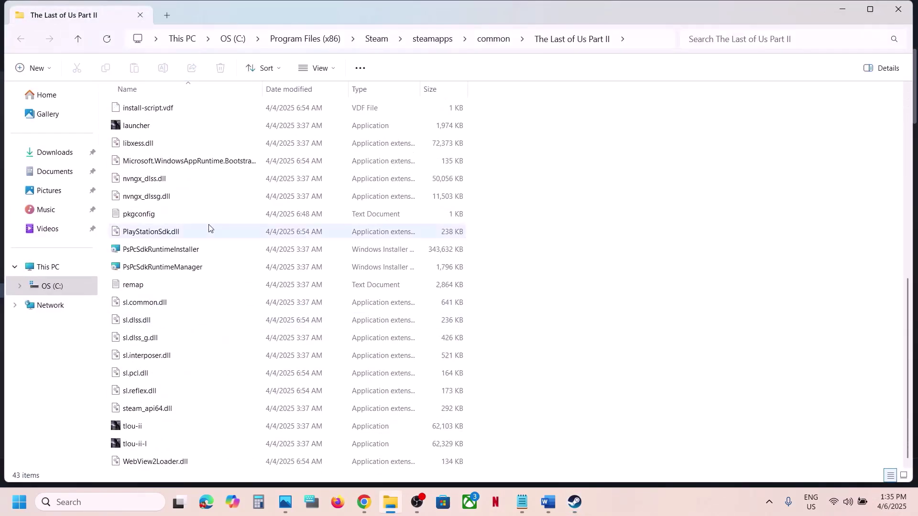
Enable legacy display ICC color management in tlou-ii's Compatibility properties and apply it
left_click(154, 425)
right_click(162, 427)
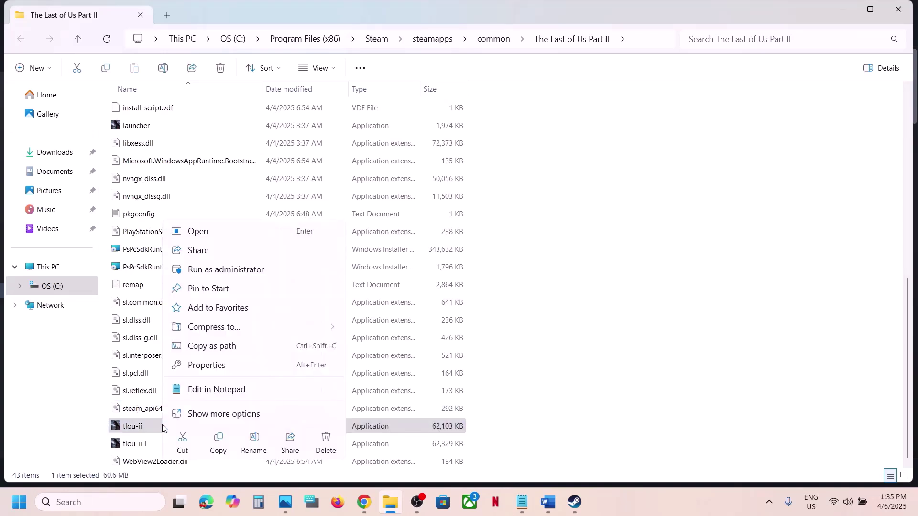
left_click(210, 372)
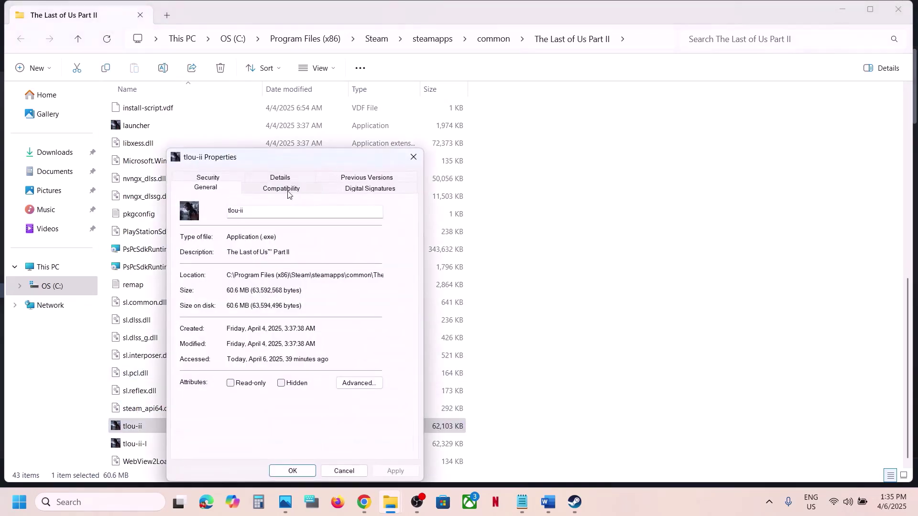
left_click(281, 192)
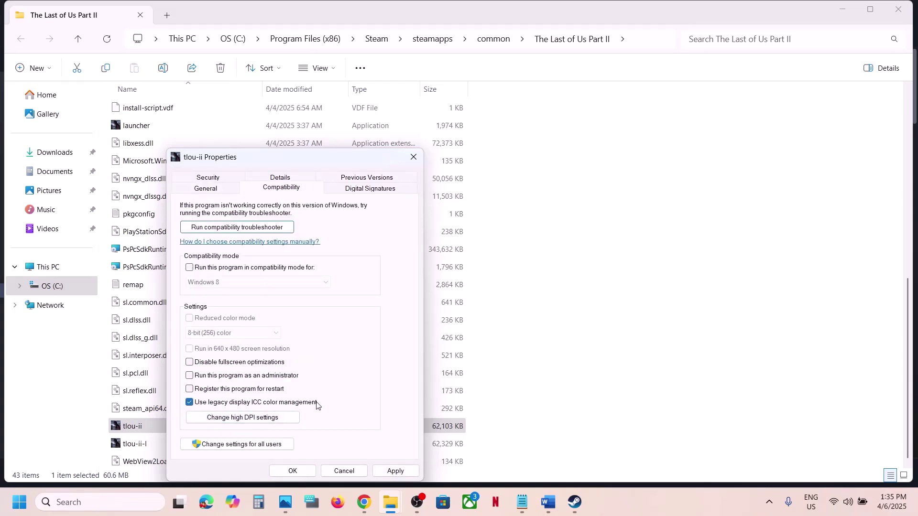
left_click(389, 473)
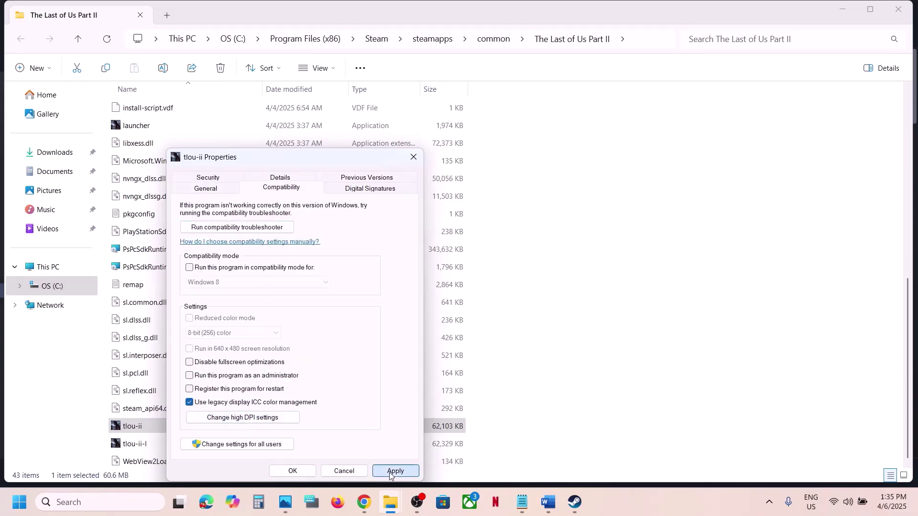
left_click(312, 474)
left_click(146, 444)
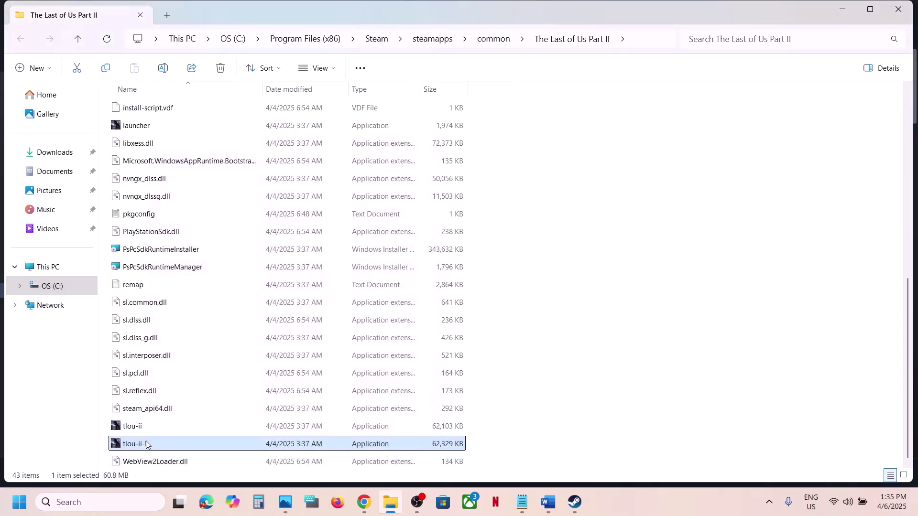
Enable legacy display ICC color management for tlou-ii-l, then go back to Step 5 in Word
right_click(167, 451)
left_click(226, 394)
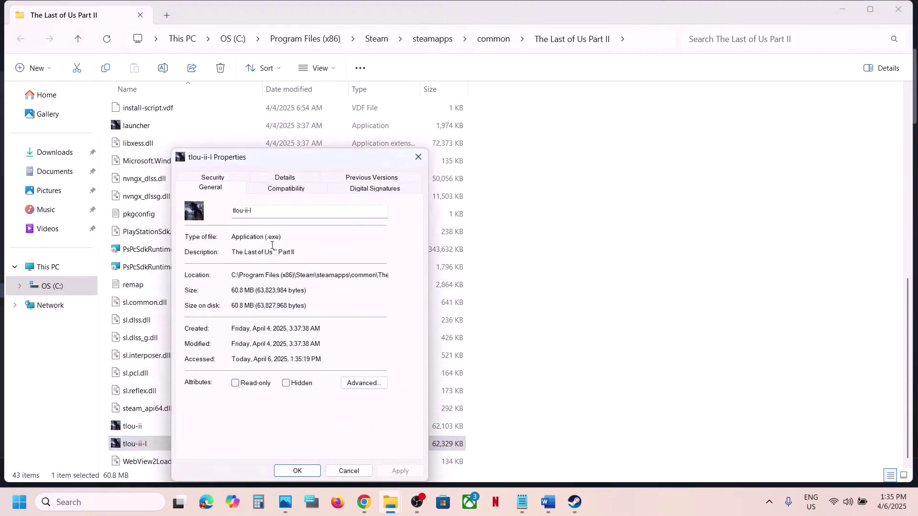
left_click(277, 190)
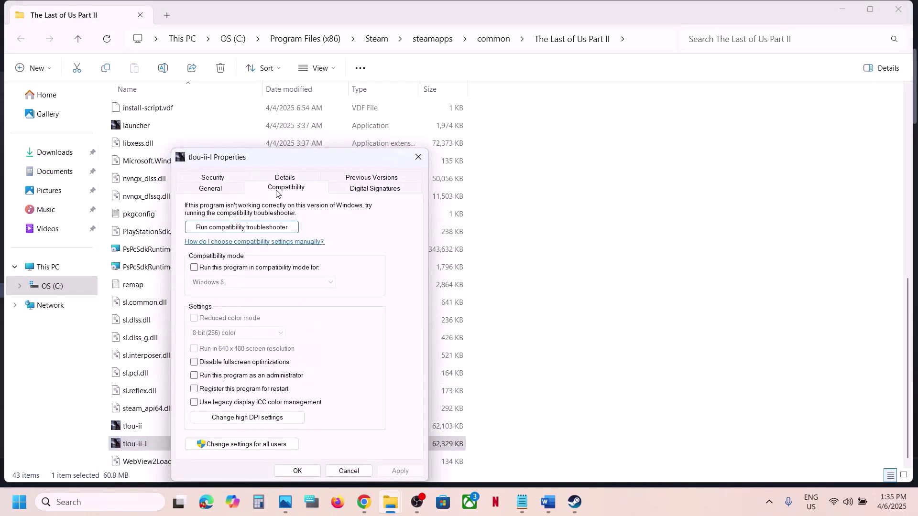
left_click(207, 402)
left_click(297, 471)
left_click(548, 503)
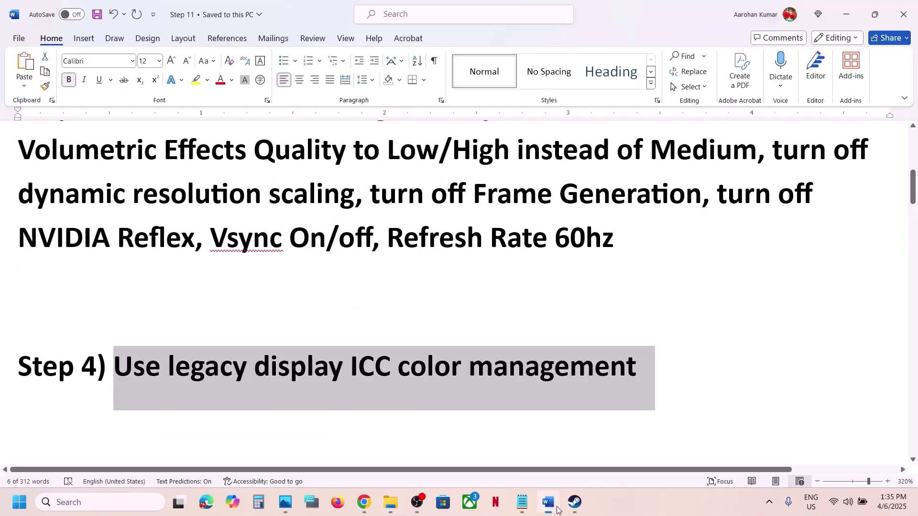
scroll(370, 334, "down", 5)
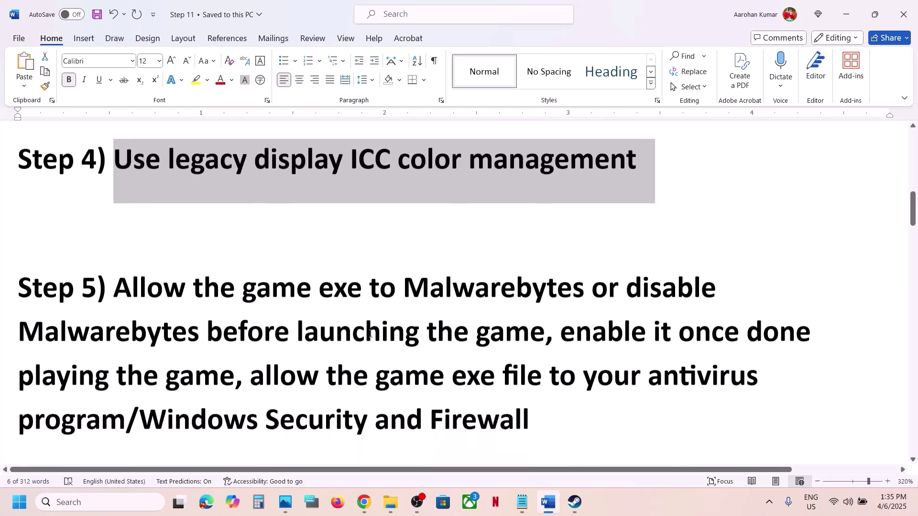